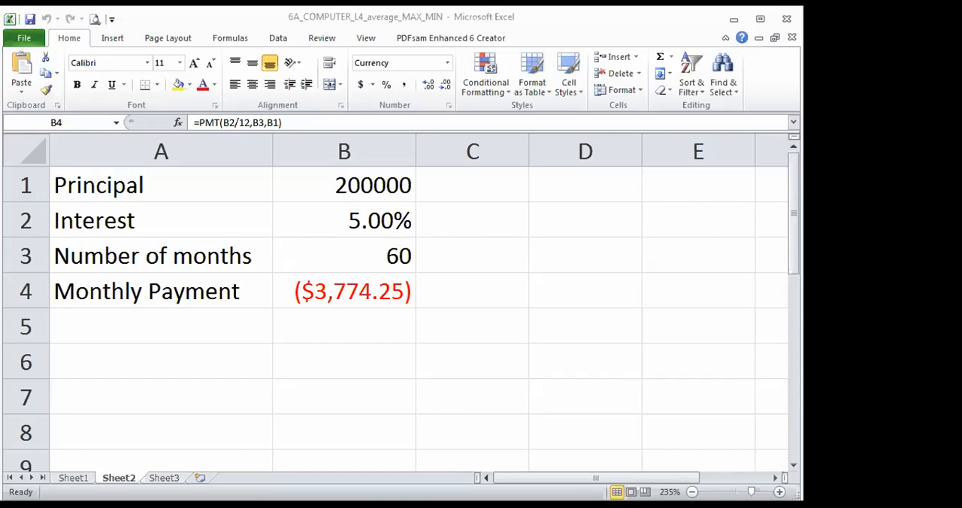
pyautogui.click(535, 285)
pyautogui.click(241, 384)
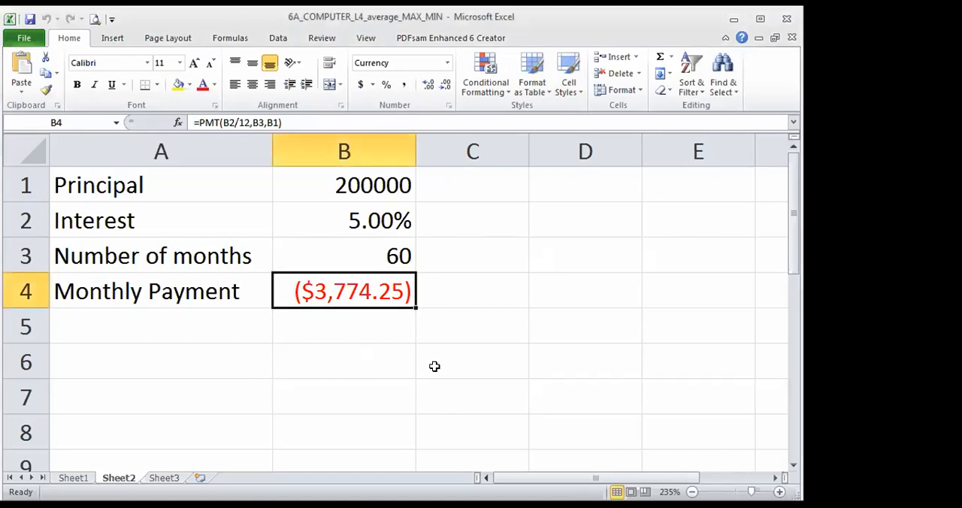
pyautogui.click(531, 399)
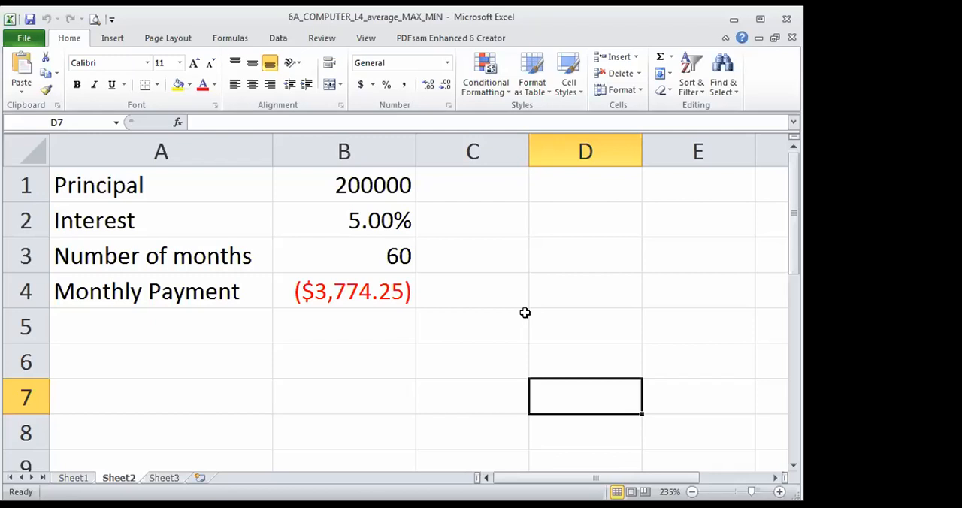
pyautogui.click(423, 368)
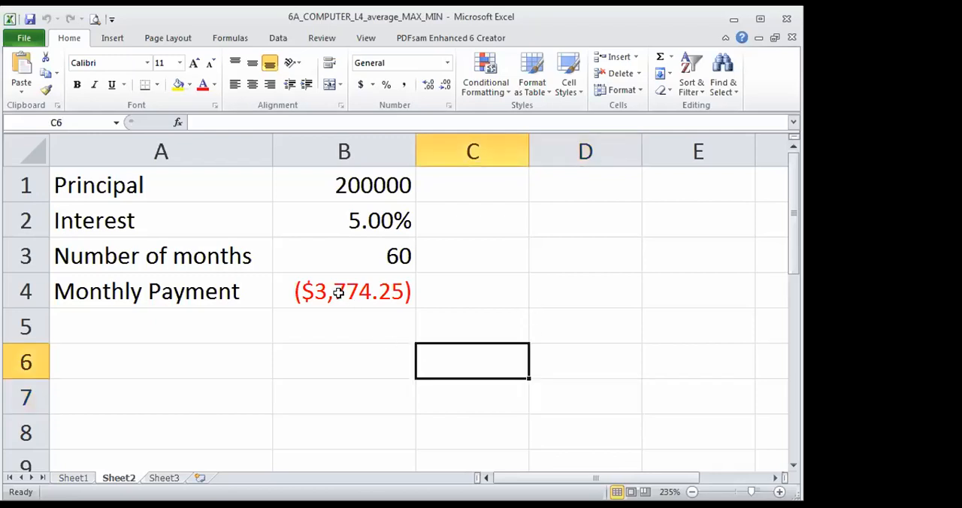
# - Start a Goal Seek analysis with the Monthly Payment cell B4 as the set cell
pyautogui.click(336, 288)
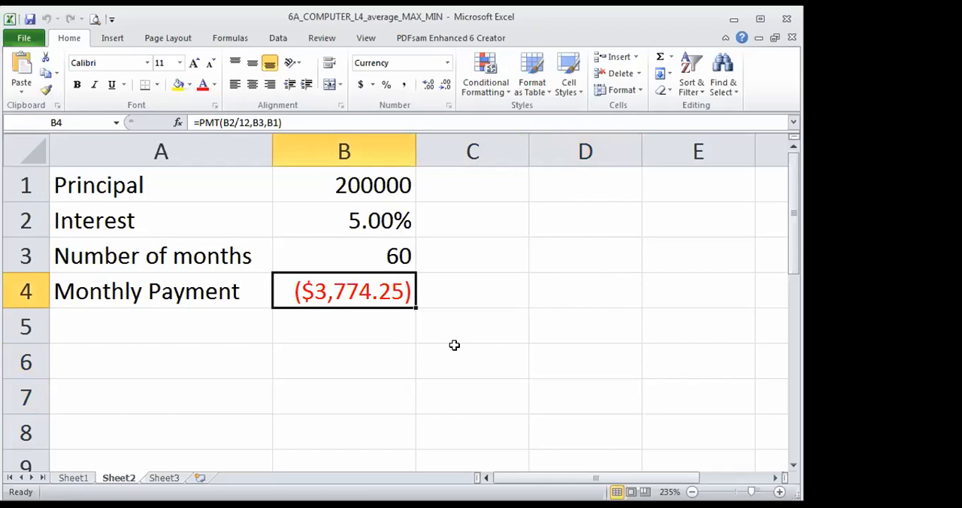
pyautogui.click(278, 38)
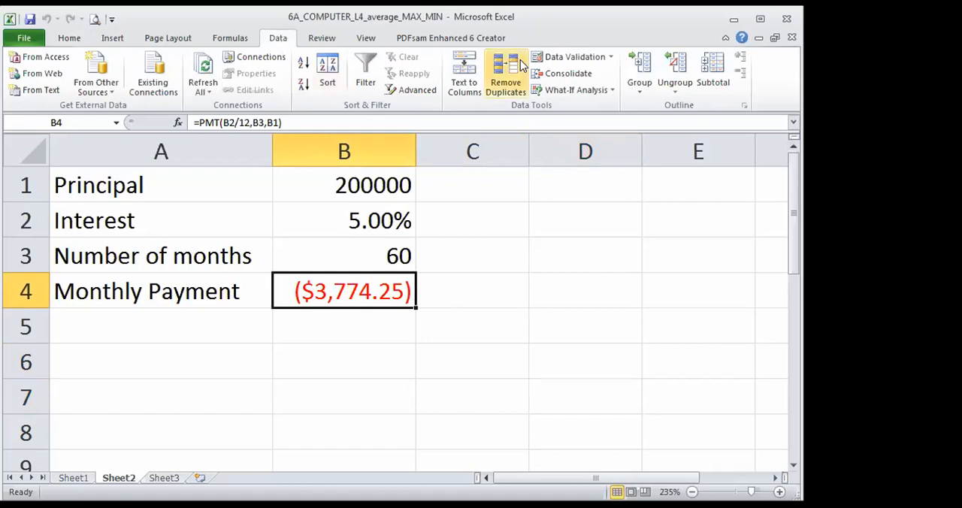
pyautogui.click(615, 90)
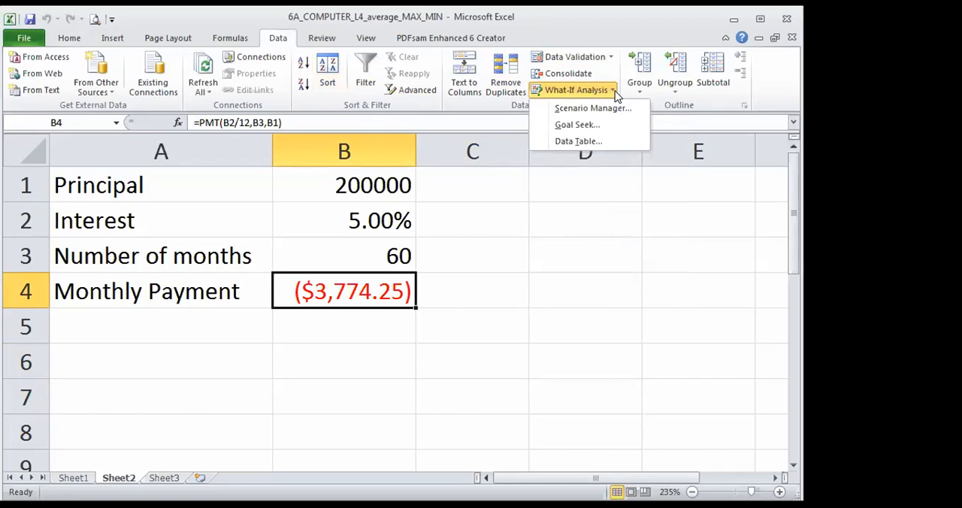
pyautogui.click(595, 125)
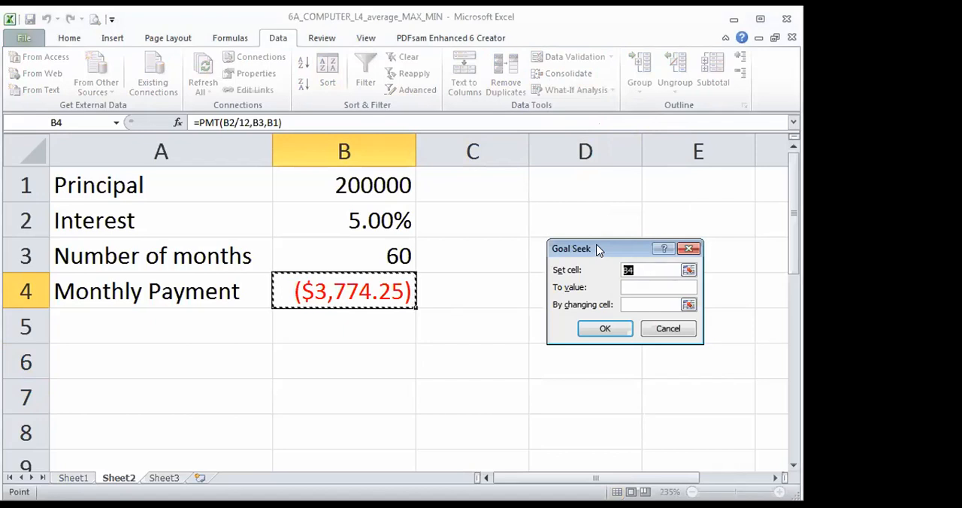
pyautogui.click(385, 229)
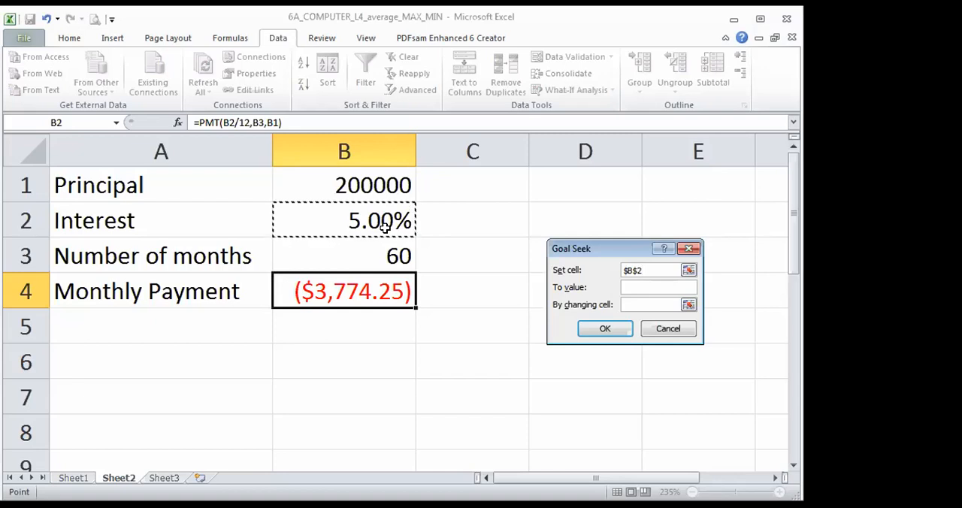
pyautogui.click(336, 291)
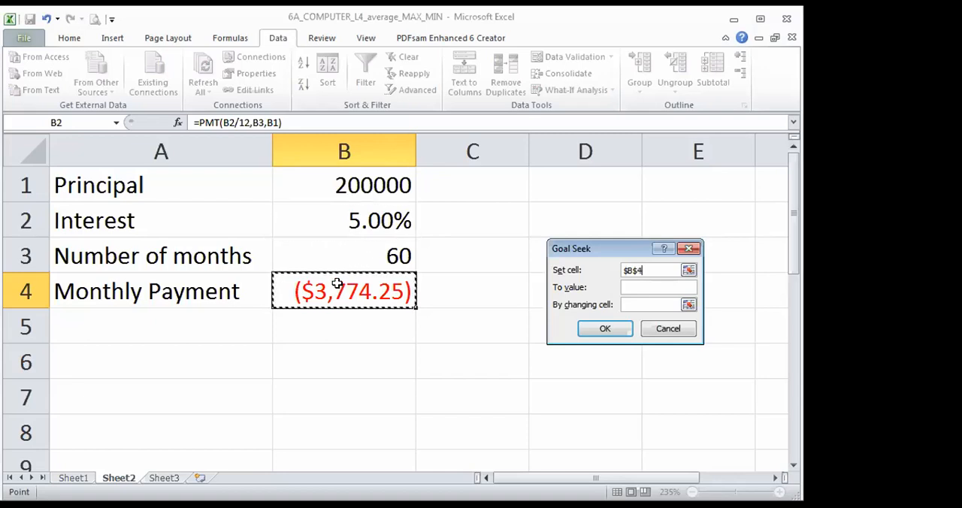
pyautogui.click(594, 276)
pyautogui.press('BackSpace')
pyautogui.click(398, 349)
pyautogui.click(383, 296)
# - Make the Interest cell B2 the changing cell in Goal Seek and reselect B4 as the set cell
pyautogui.click(635, 304)
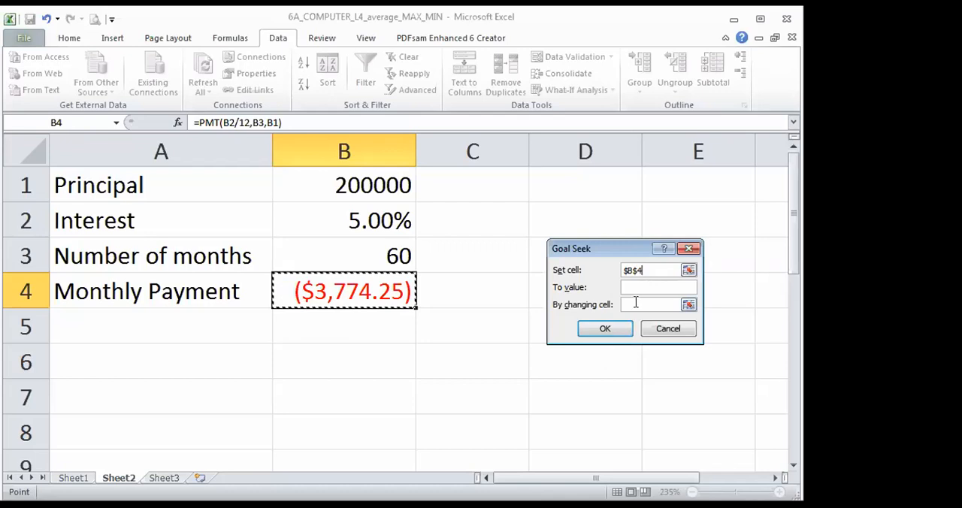
pyautogui.click(363, 219)
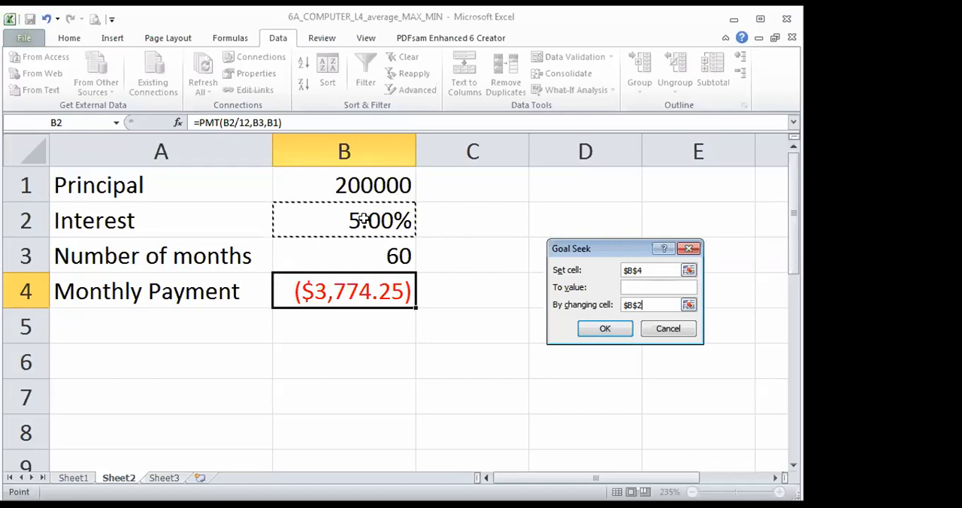
pyautogui.click(631, 269)
pyautogui.click(334, 289)
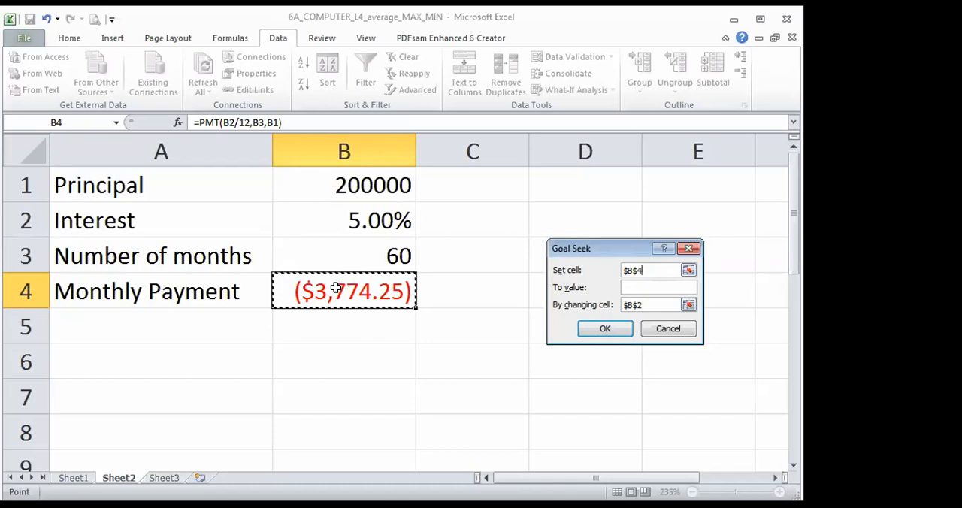
# - Set the Goal Seek target value to -3000, run it and accept the solution
pyautogui.click(625, 286)
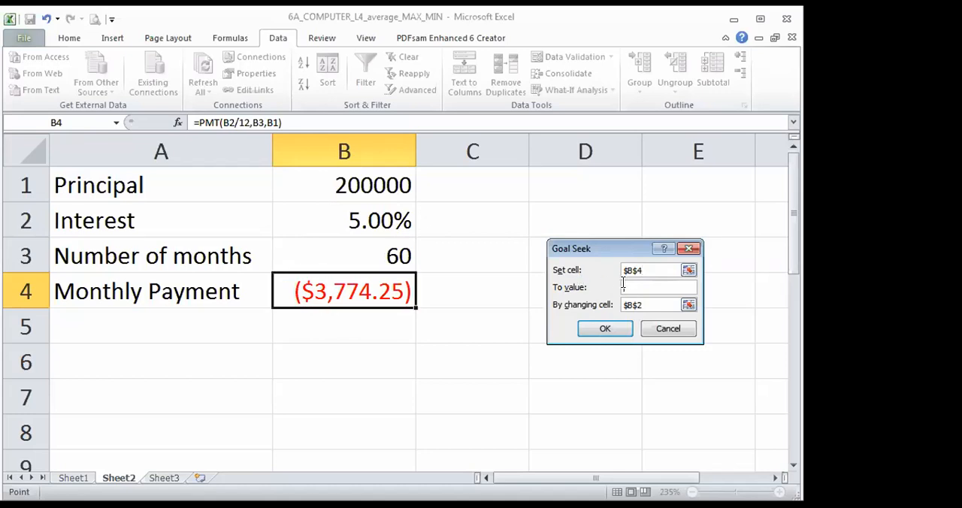
pyautogui.write('3000')
pyautogui.click(620, 332)
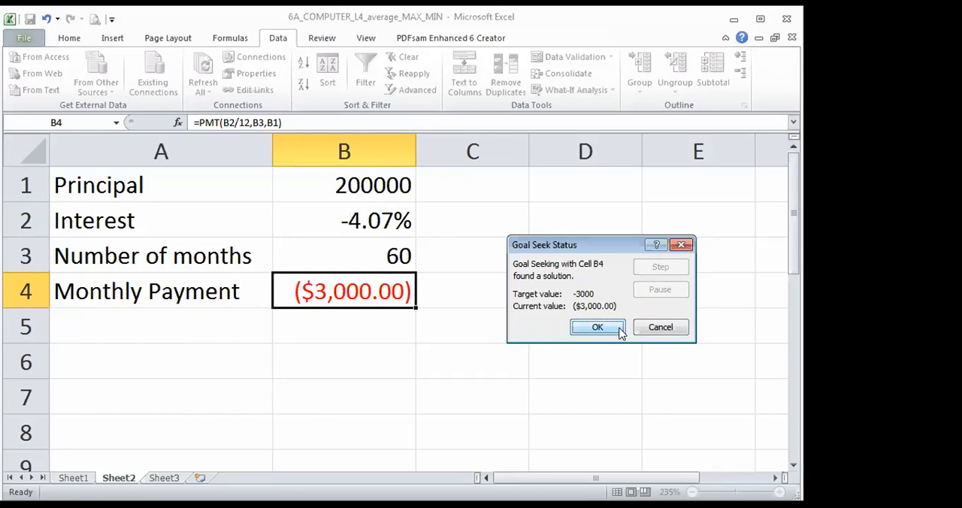
pyautogui.click(598, 326)
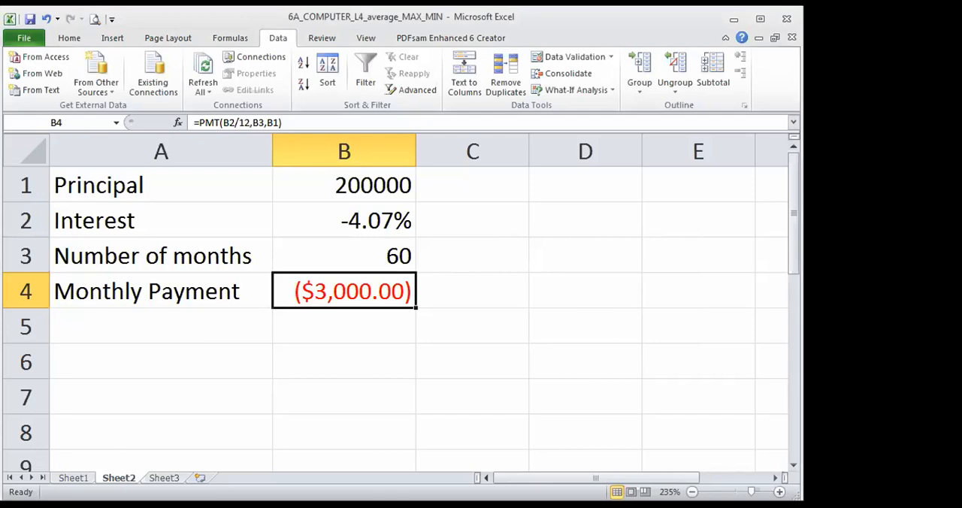
# - Enter the heading FINDING SQUARE ROOT in cell F2 of Sheet3
pyautogui.click(165, 479)
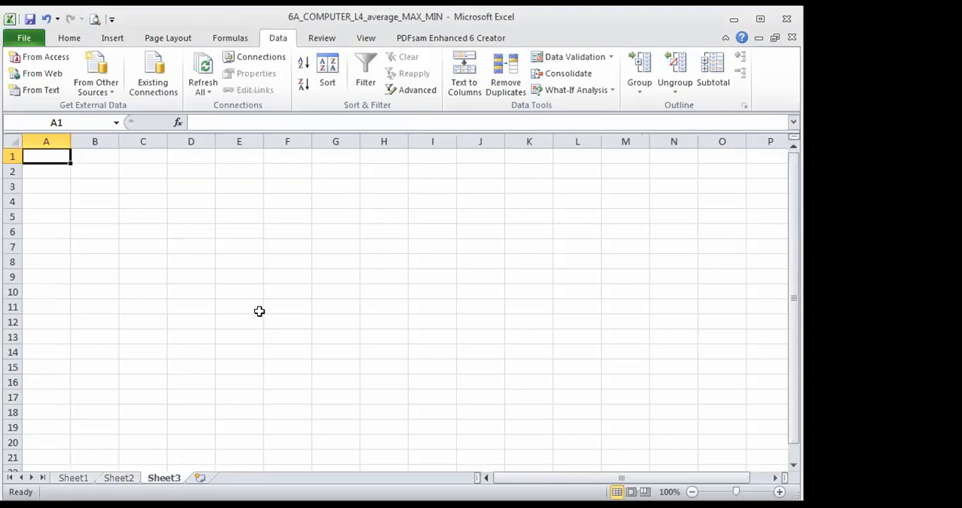
pyautogui.scroll(4, 260, 311)
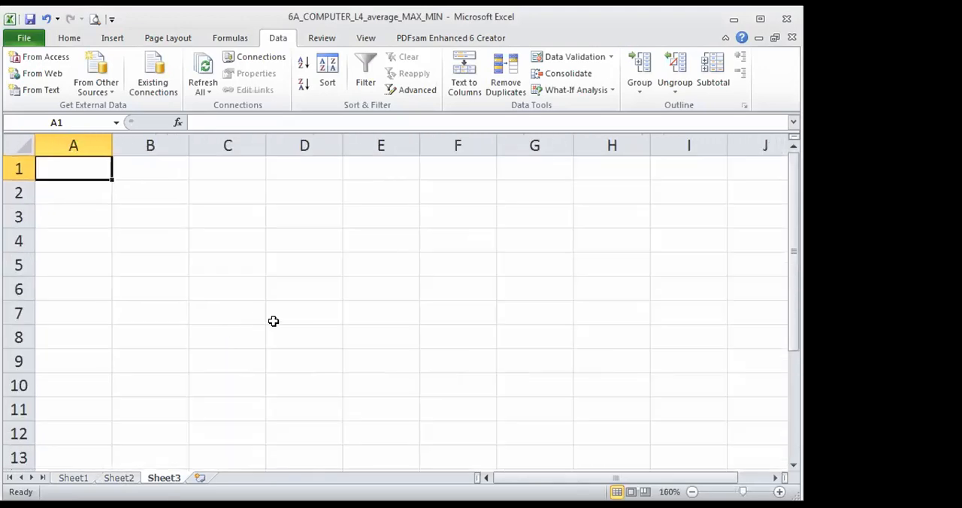
pyautogui.click(447, 194)
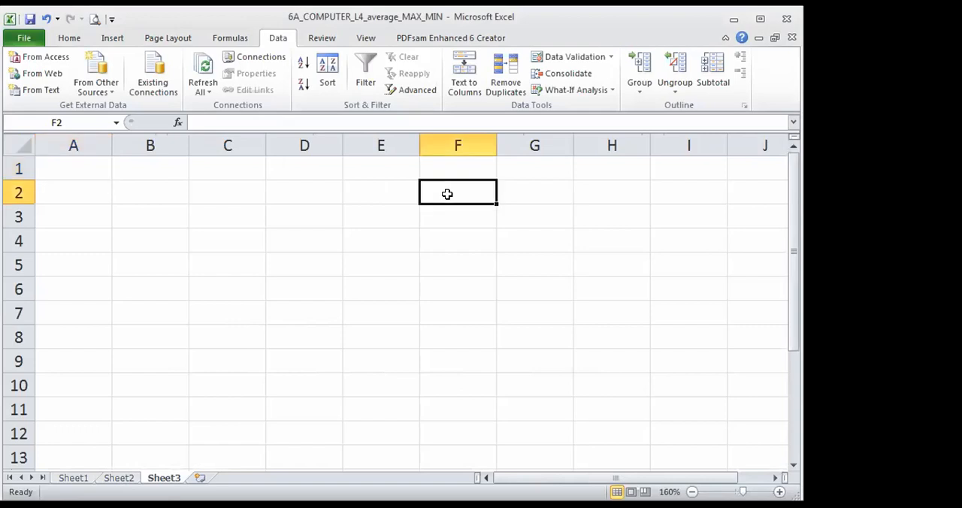
pyautogui.write('FIND')
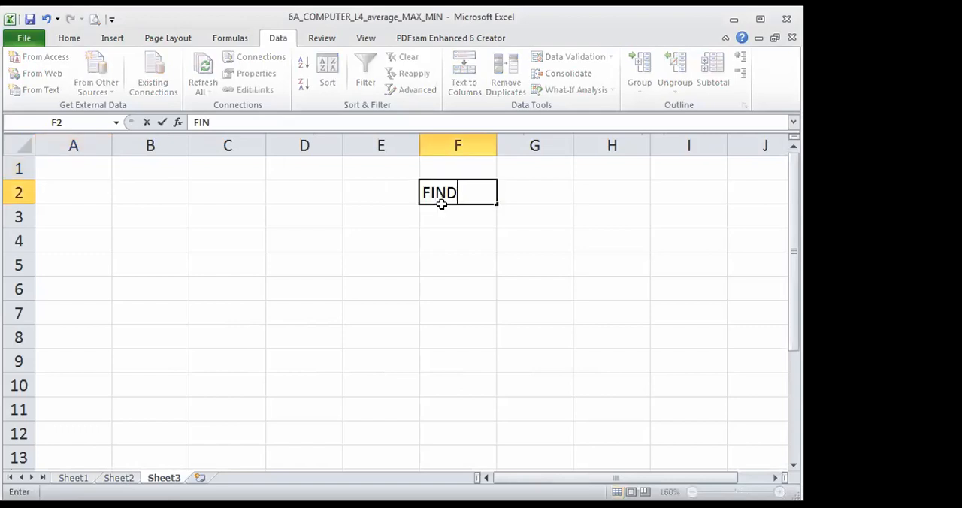
pyautogui.write('ING SQUARE ROOT')
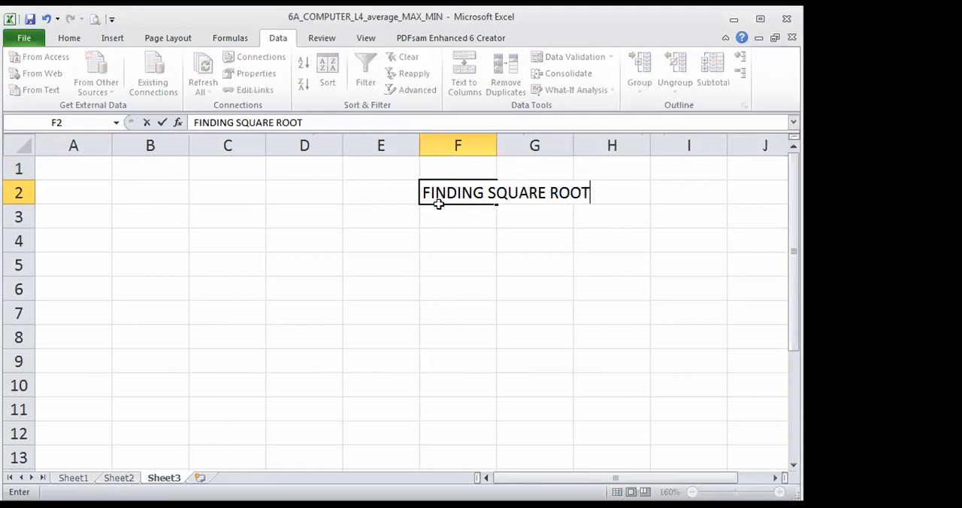
pyautogui.press('Return')
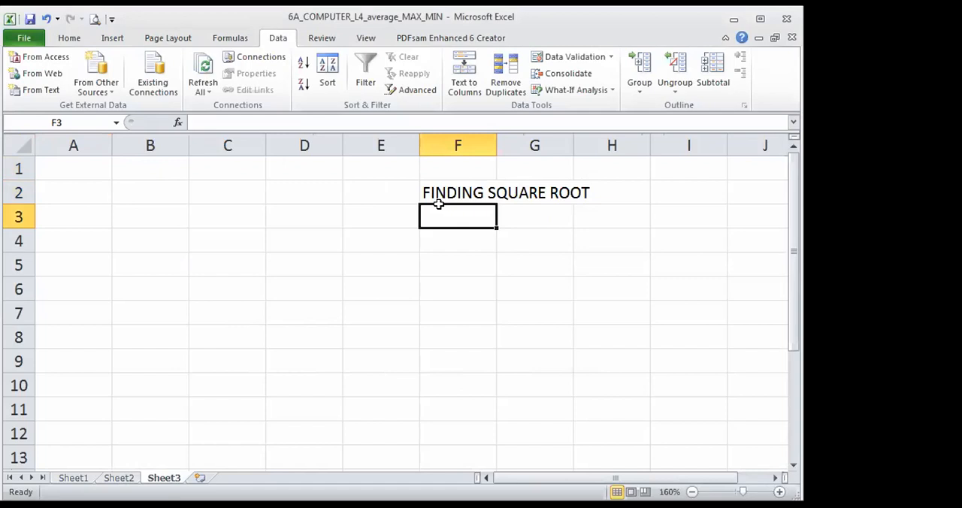
# - Begin a square root formula in cell B1 of Sheet3 with =SQRT(
pyautogui.click(64, 173)
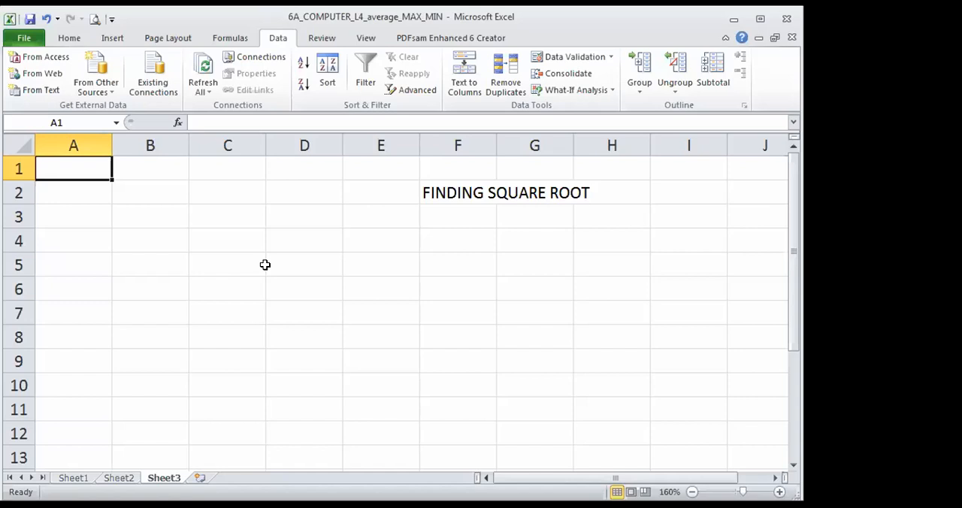
pyautogui.click(149, 165)
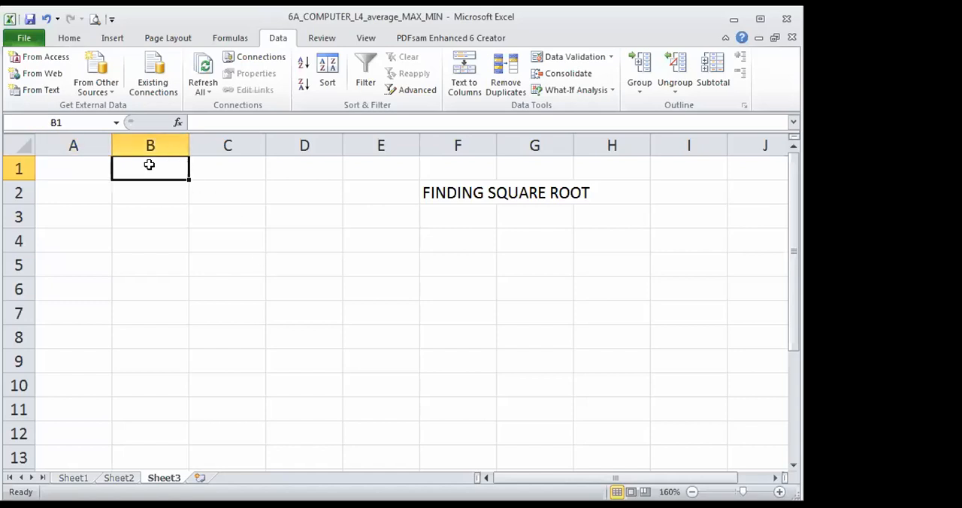
pyautogui.scroll(2, 169, 240)
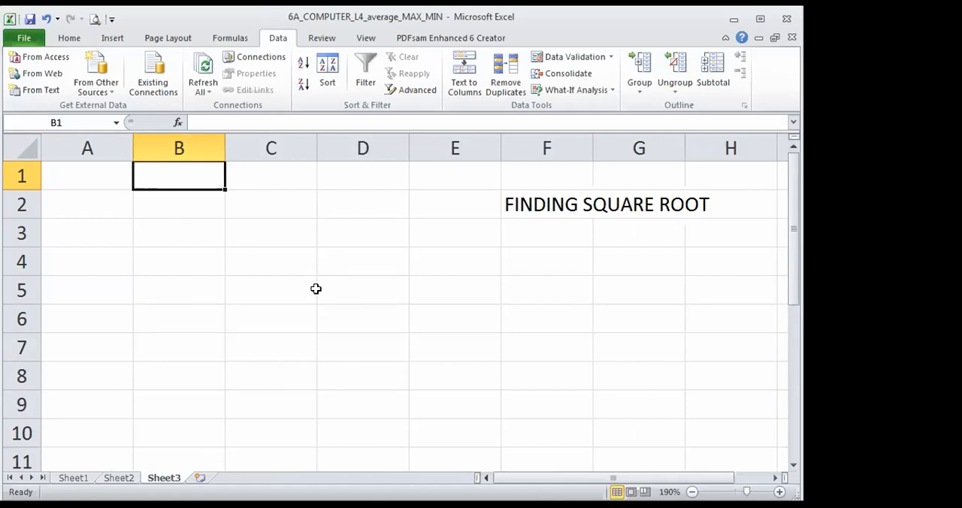
pyautogui.write('=')
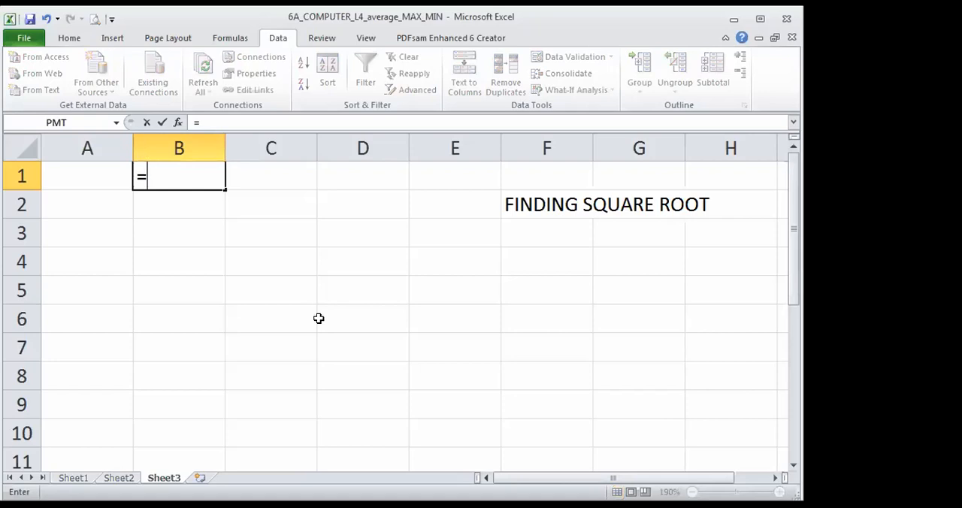
pyautogui.write('SQRT')
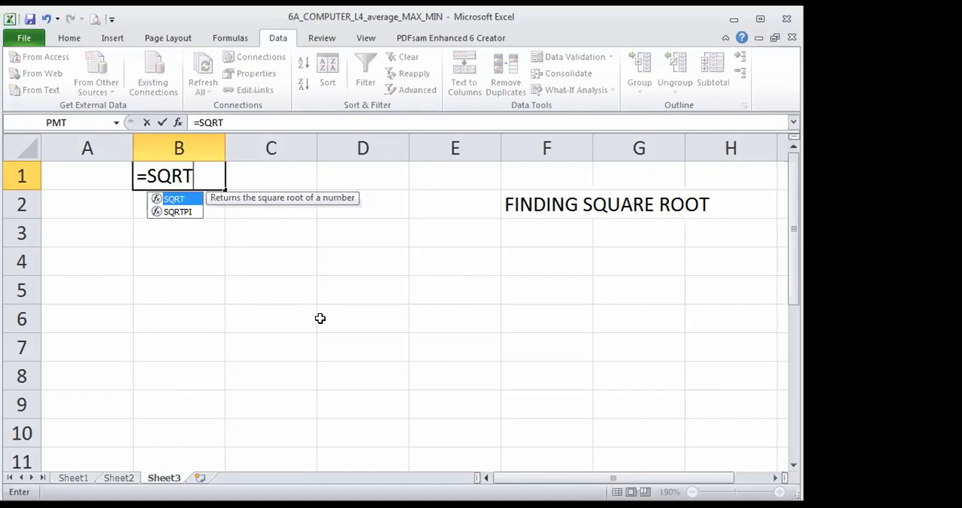
pyautogui.write('(')
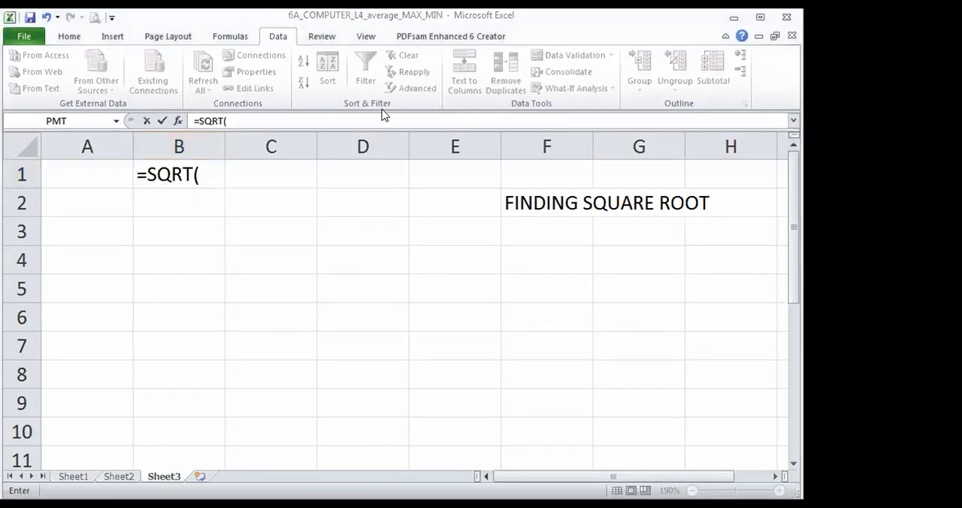
pyautogui.click(201, 174)
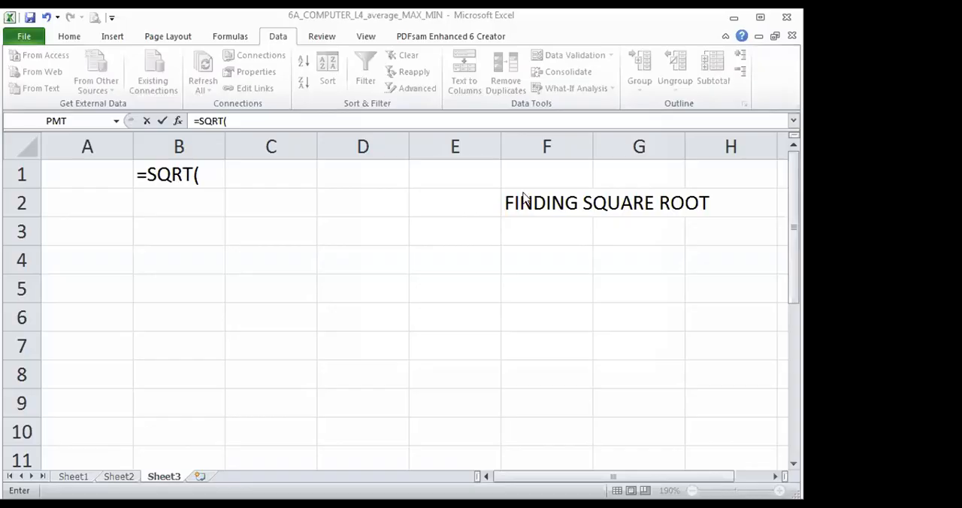
pyautogui.click(205, 182)
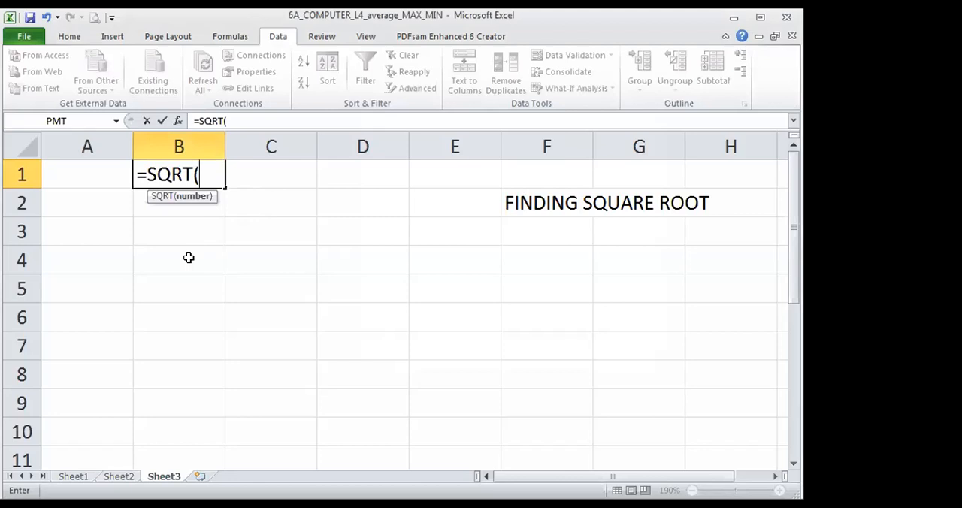
pyautogui.click(67, 38)
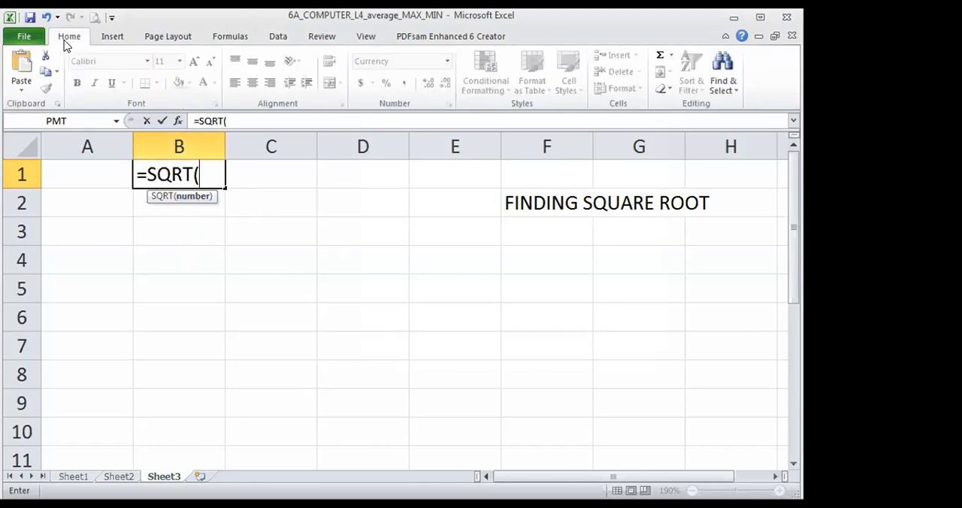
pyautogui.click(112, 37)
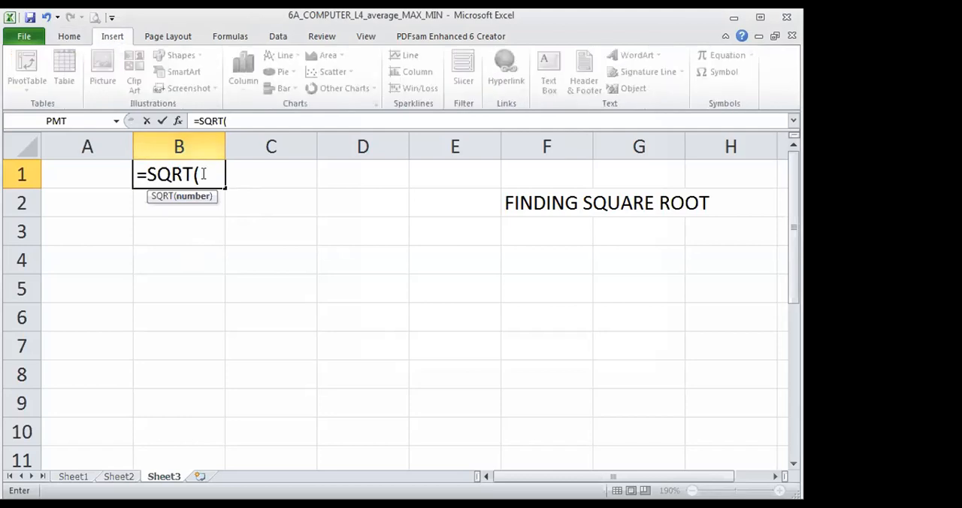
pyautogui.click(278, 38)
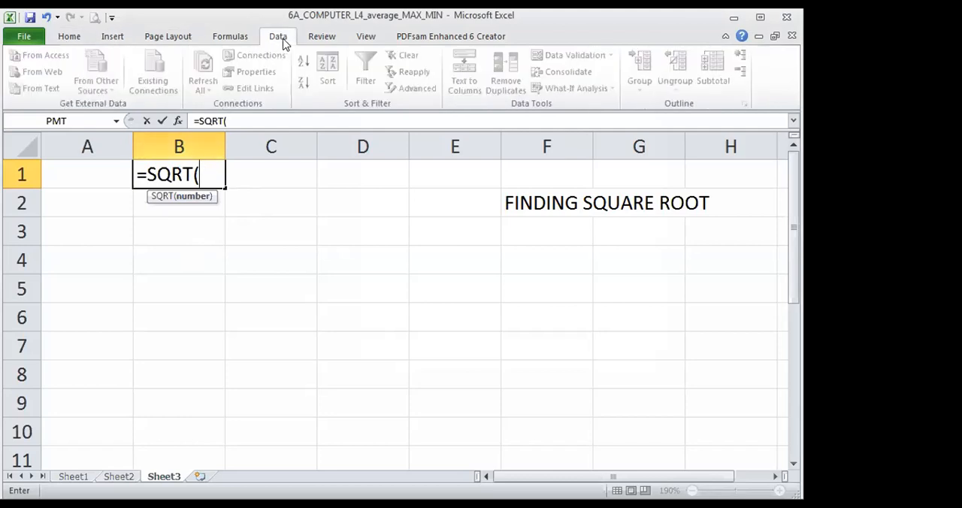
pyautogui.click(334, 39)
pyautogui.click(360, 41)
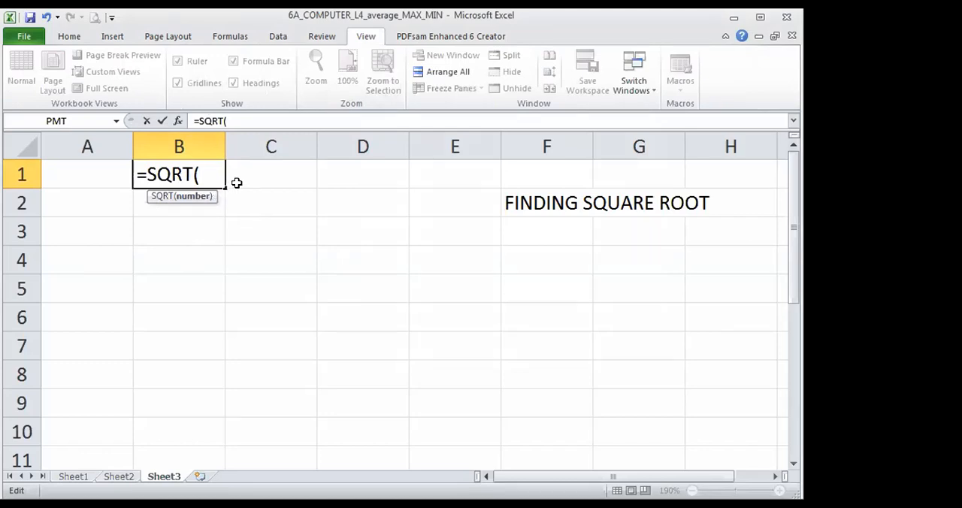
# - Complete the square root formula in cell B1 with 16 as the SQRT function's number argument
pyautogui.press('BackSpace')
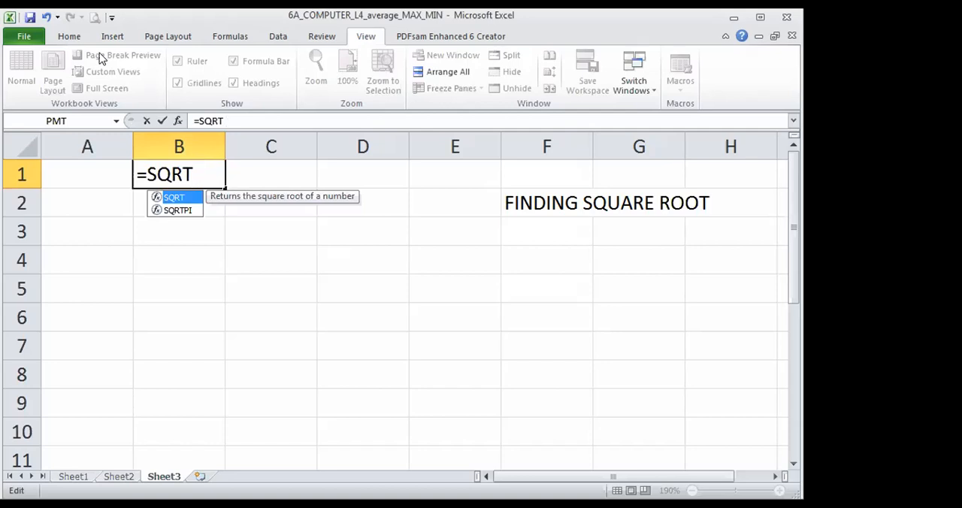
pyautogui.click(78, 39)
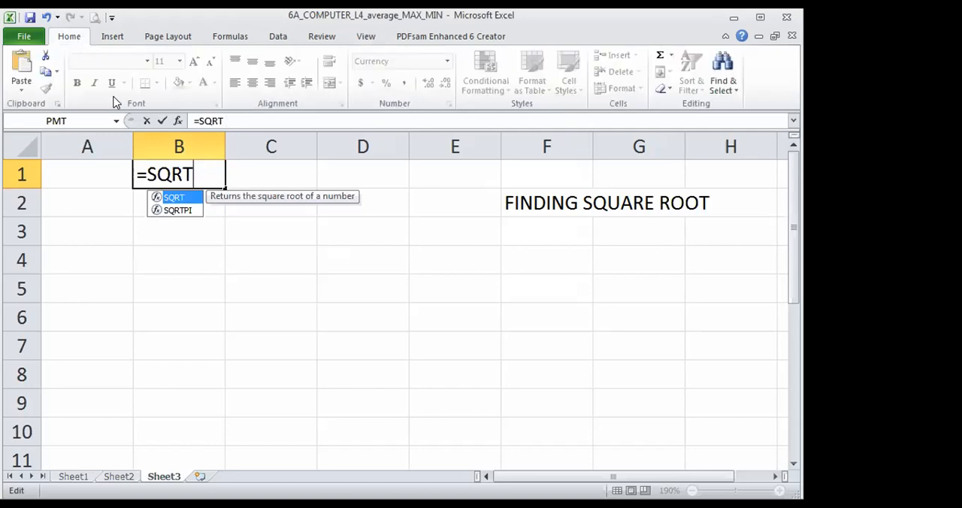
pyautogui.click(109, 37)
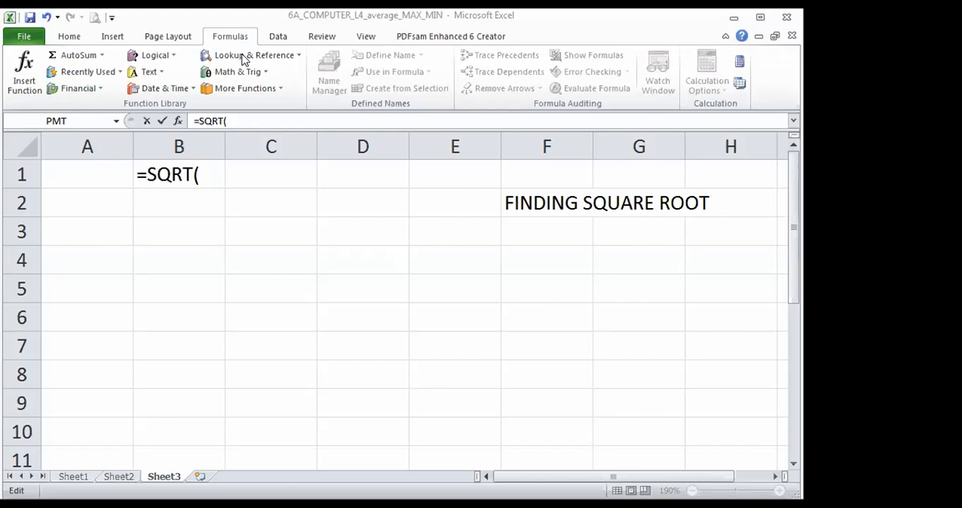
pyautogui.click(25, 75)
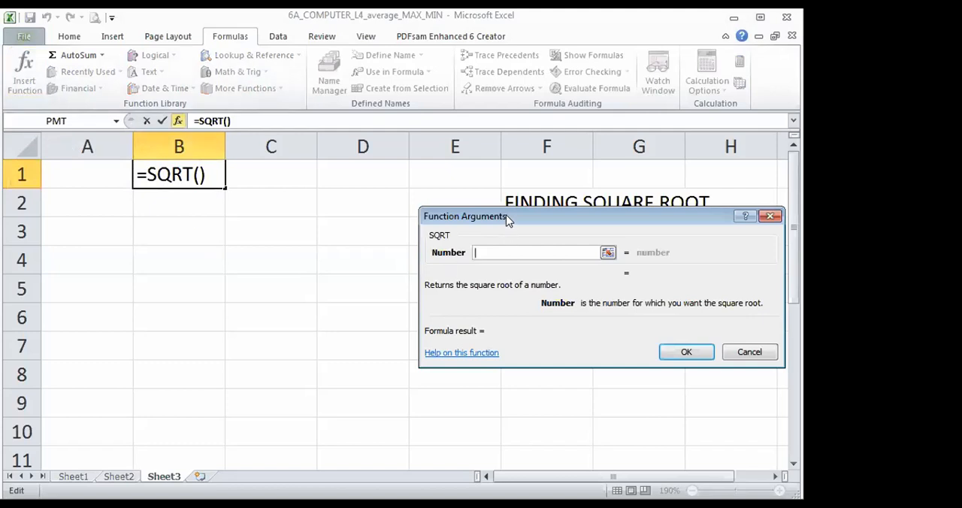
pyautogui.moveTo(508, 218); pyautogui.dragTo(414, 208)
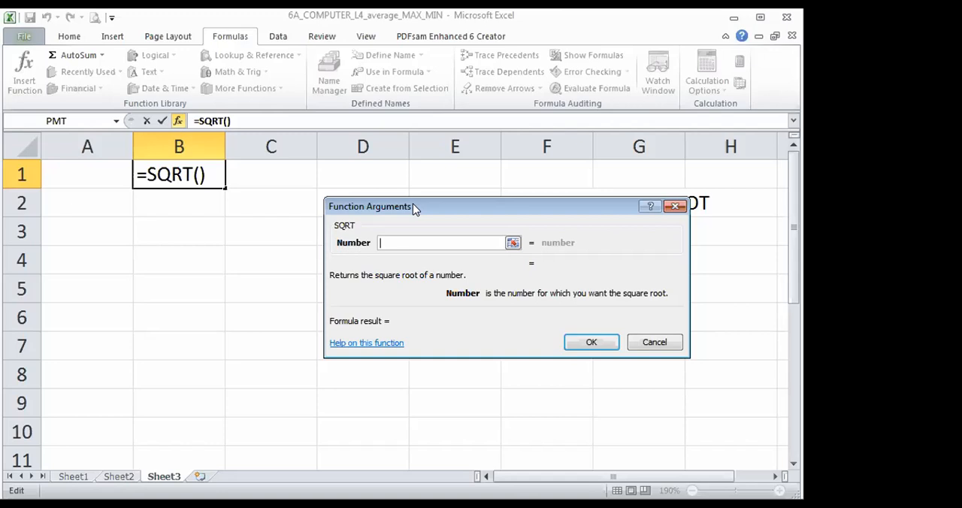
pyautogui.write('16')
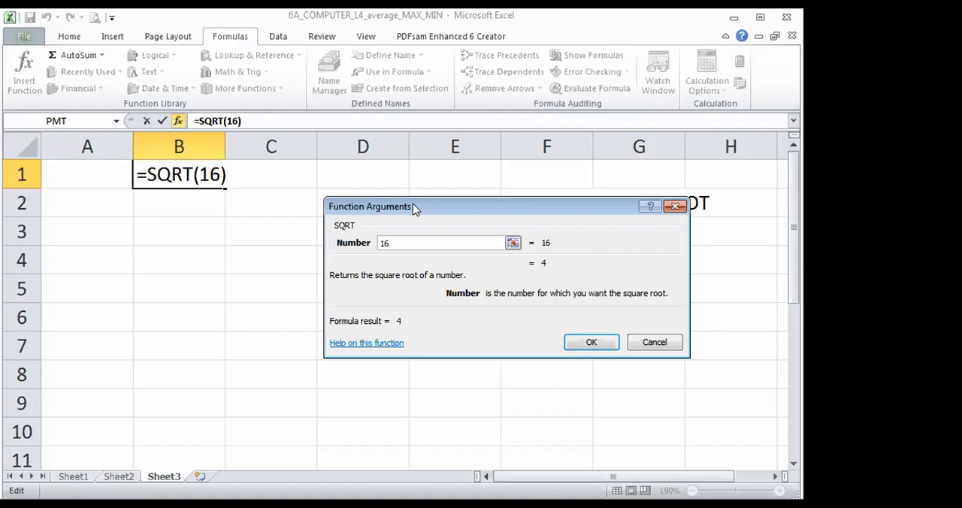
pyautogui.click(592, 342)
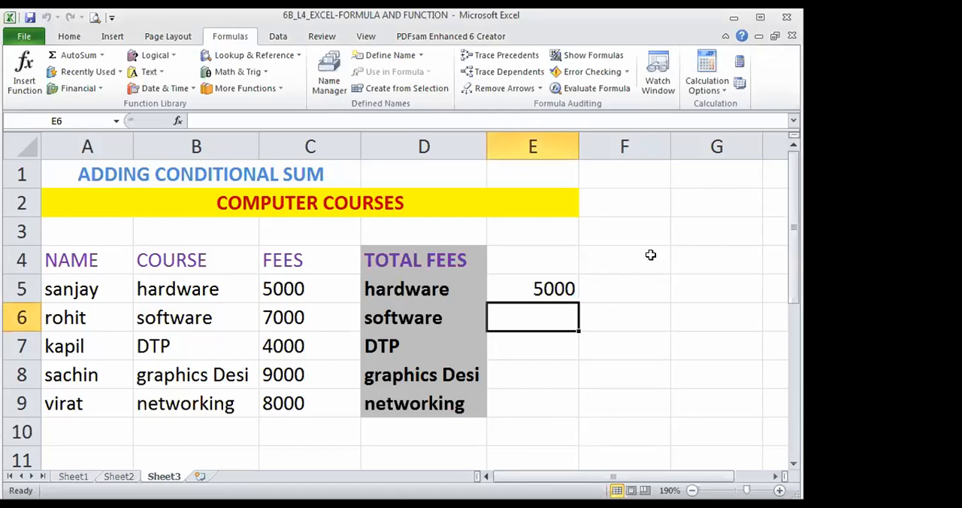
# - Clear the existing SUMIF formula from cell E5 beside the hardware total
pyautogui.click(557, 289)
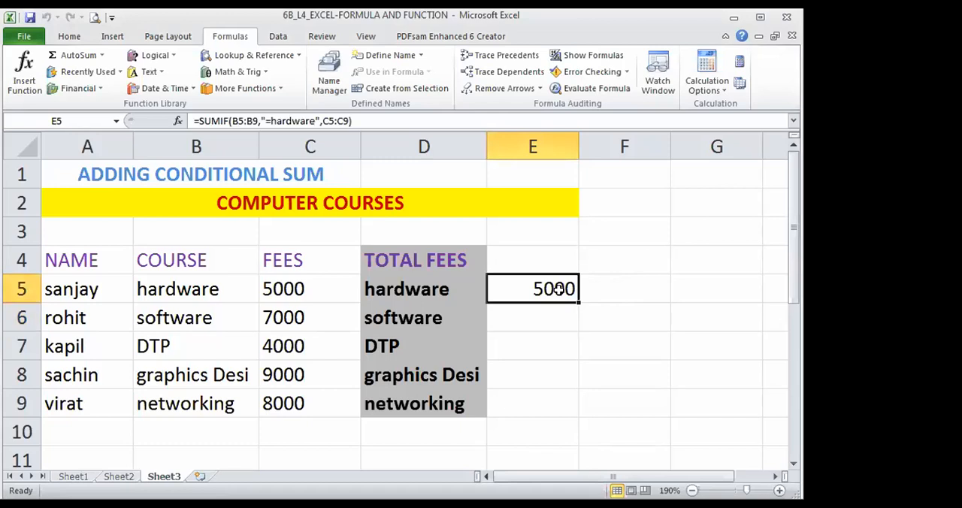
pyautogui.press('Delete')
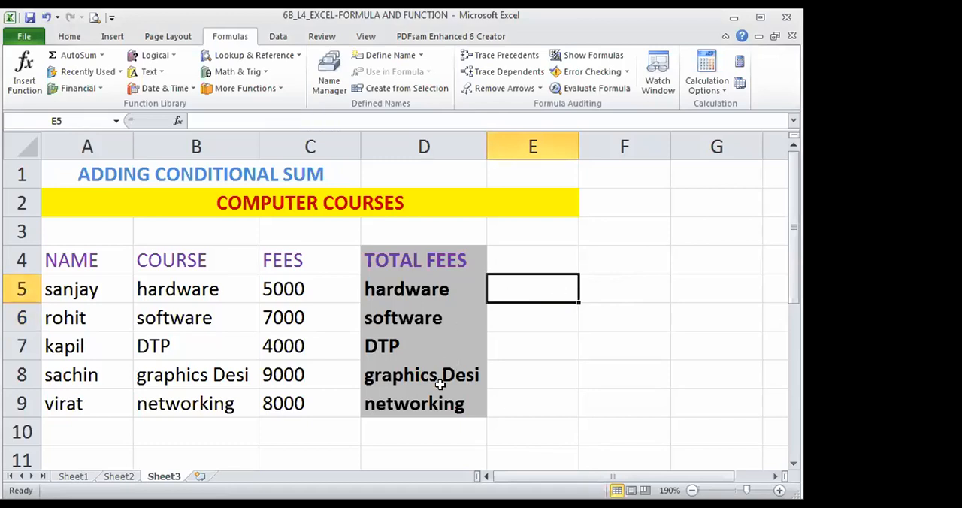
pyautogui.click(626, 375)
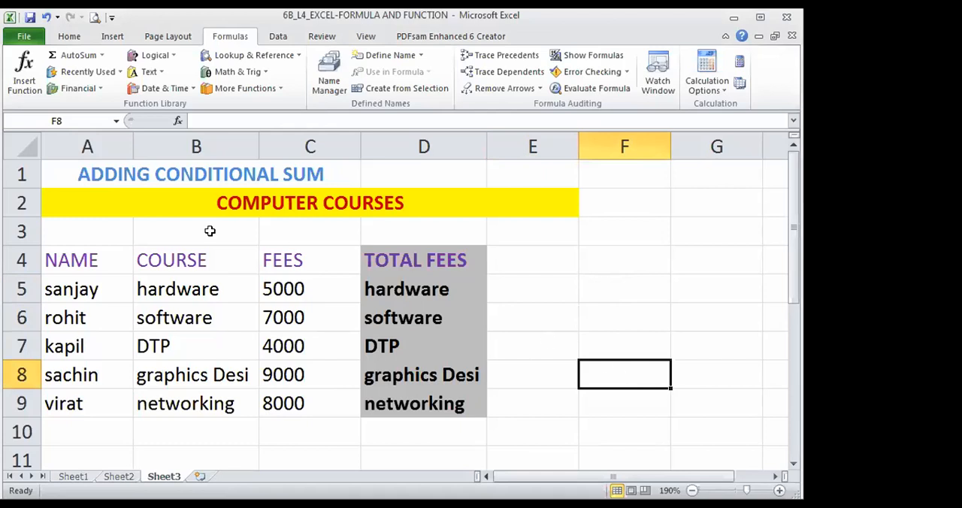
# - Merge and center the ADDING CONDITIONAL SUM title across cells A1:E1
pyautogui.moveTo(71, 171); pyautogui.dragTo(533, 174)
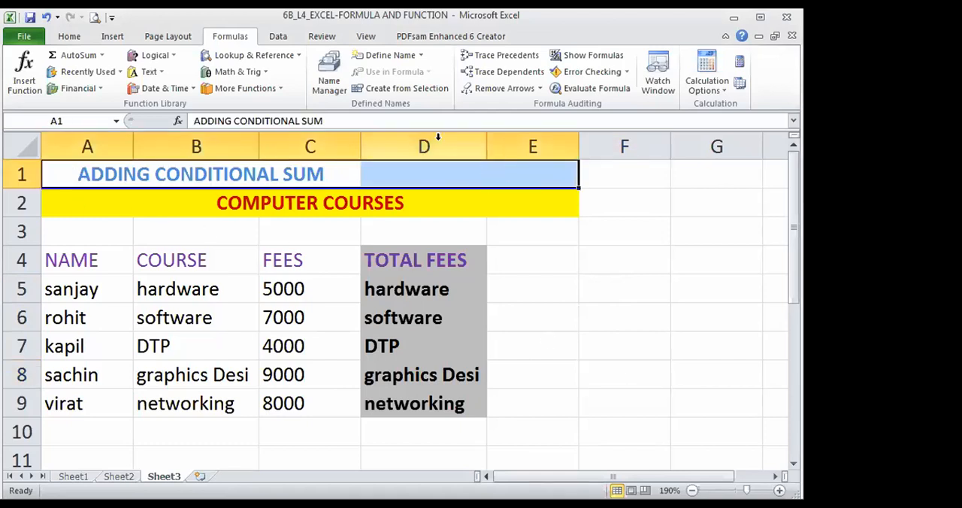
pyautogui.click(66, 37)
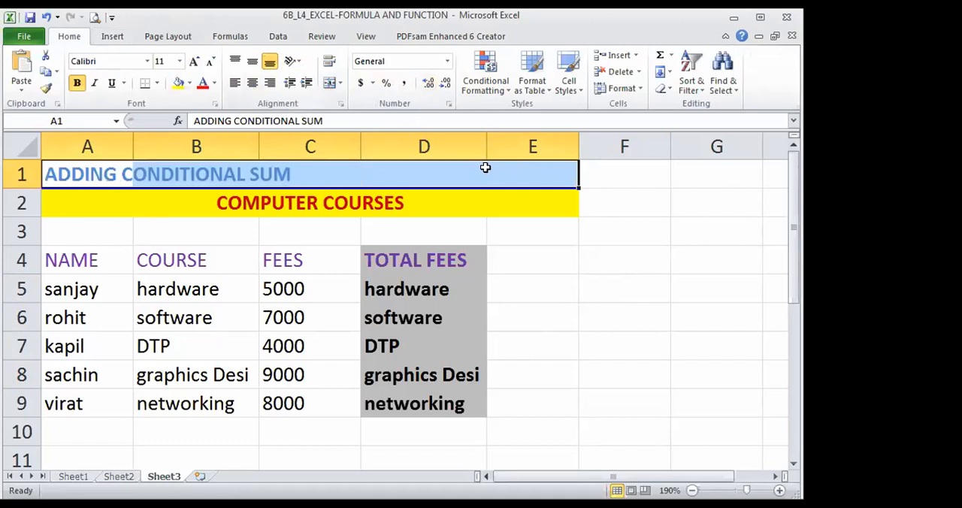
pyautogui.click(328, 82)
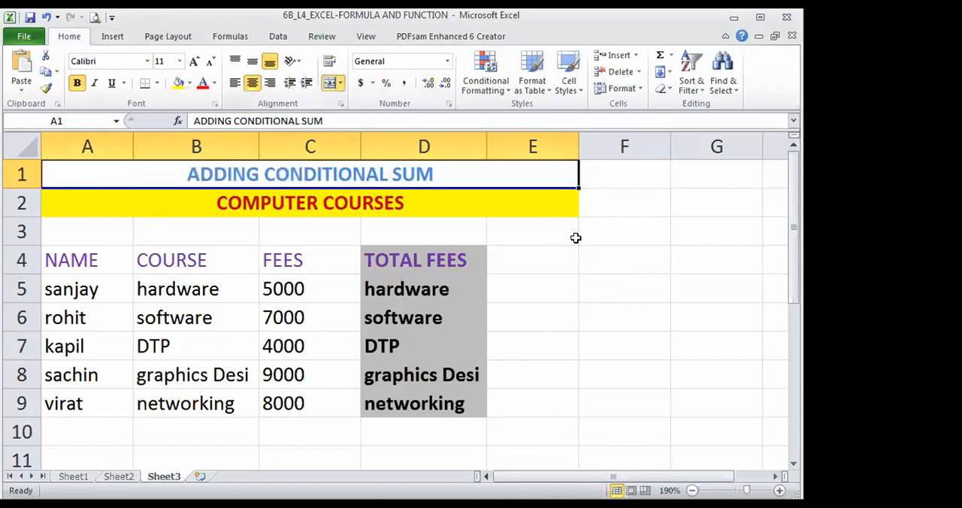
# - Fill the merged ADDING CONDITIONAL SUM title with a very light gray, leaving its font color as it is
pyautogui.click(214, 83)
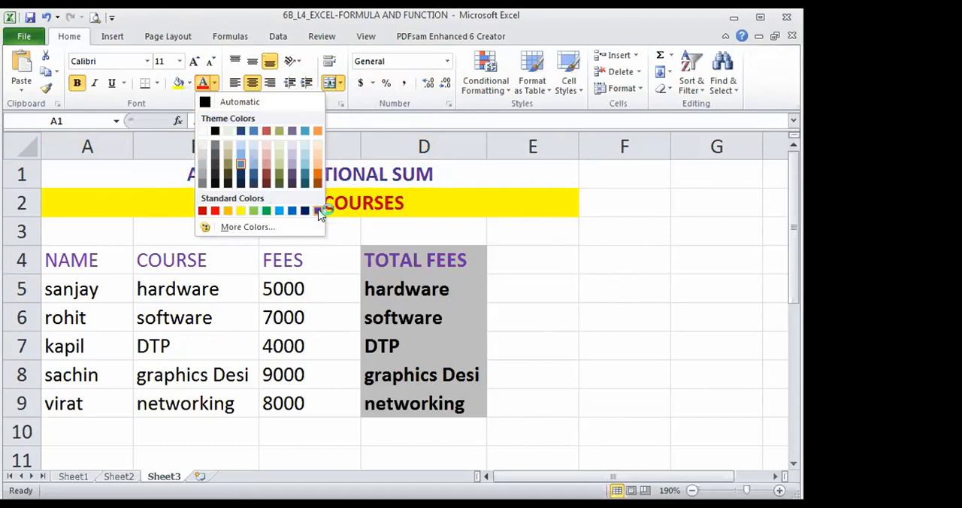
pyautogui.click(669, 232)
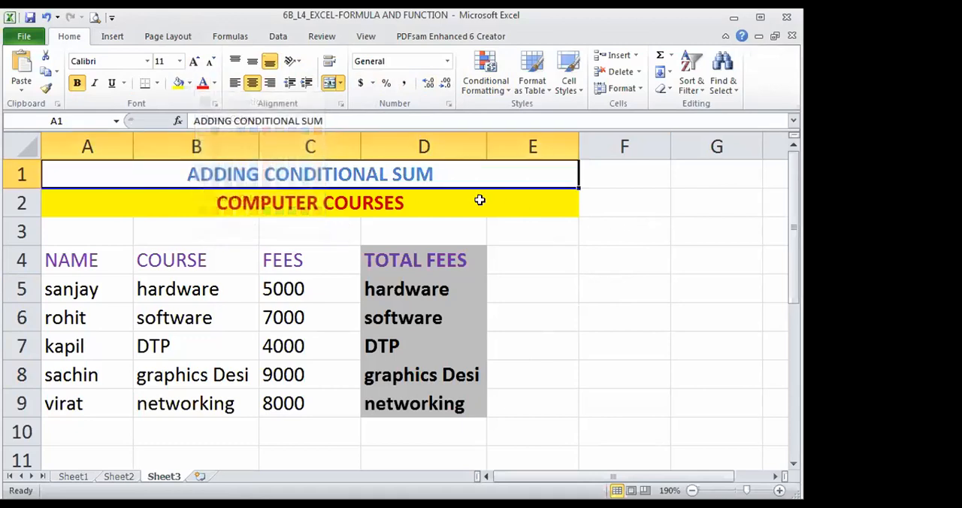
pyautogui.click(188, 82)
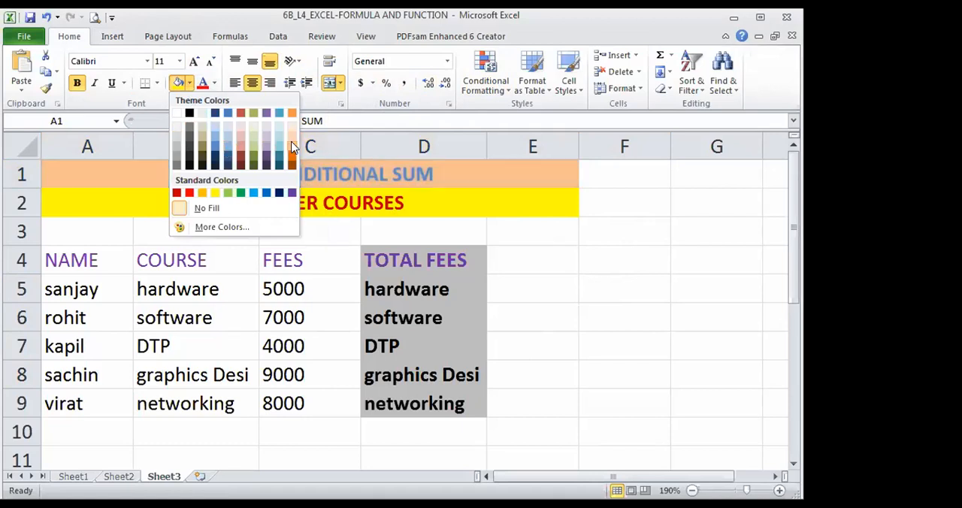
pyautogui.click(178, 132)
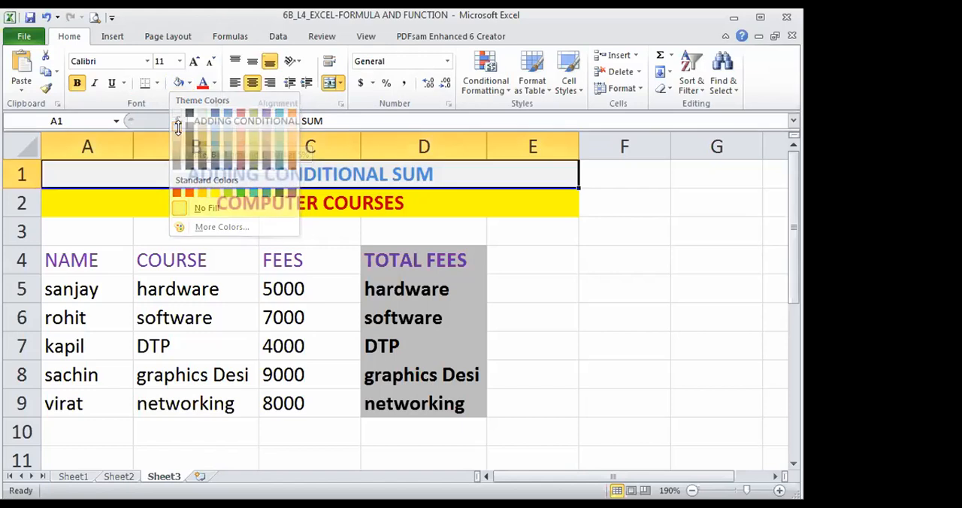
pyautogui.click(648, 219)
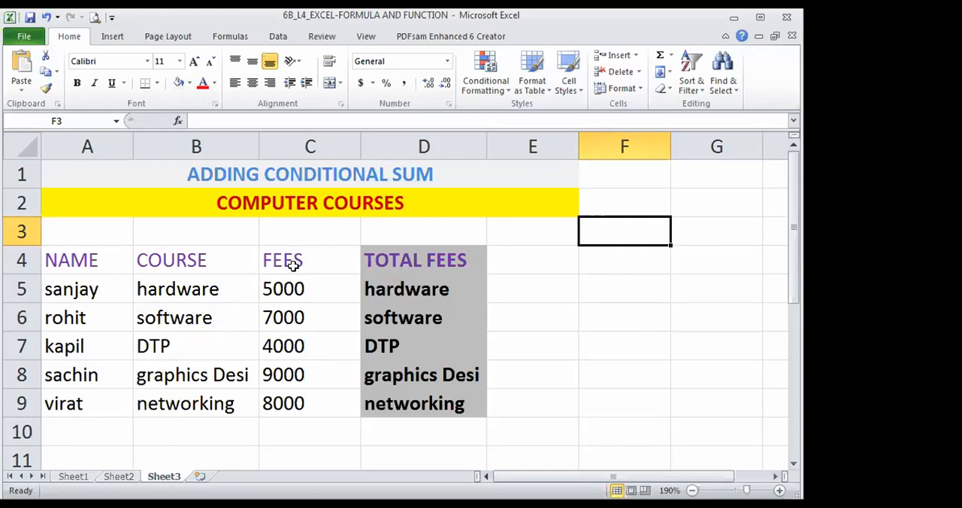
# - Highlight the TOTAL FEES course list in D4:D9 and select cell E5 beside hardware for the formula
pyautogui.click(582, 312)
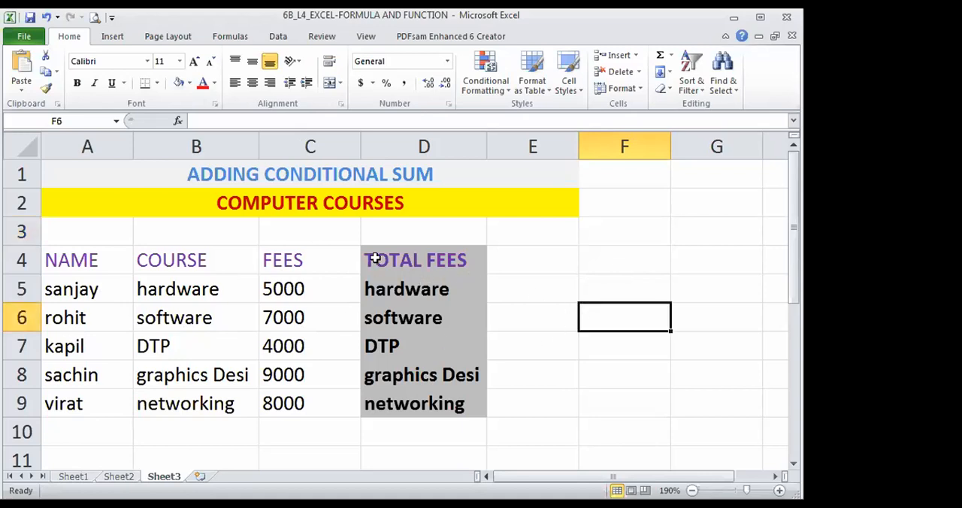
pyautogui.moveTo(371, 256); pyautogui.dragTo(376, 396)
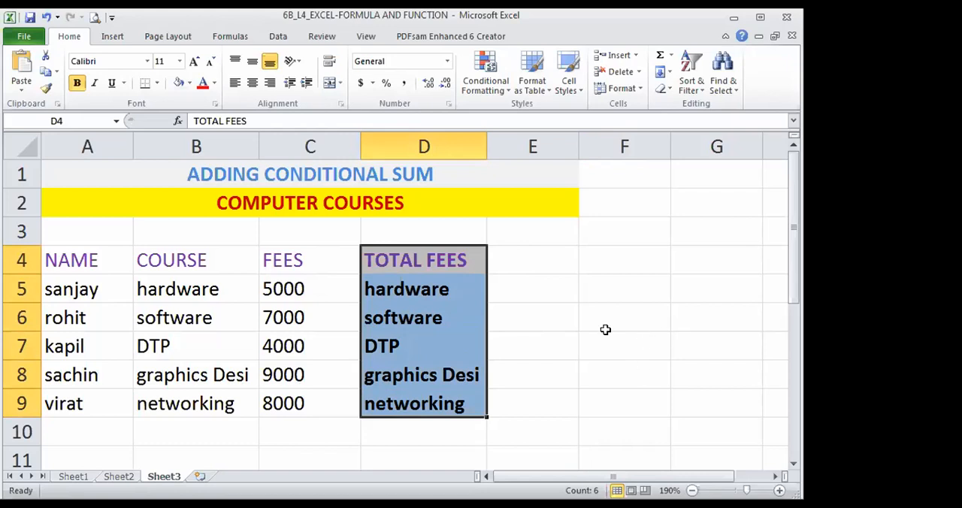
pyautogui.click(533, 294)
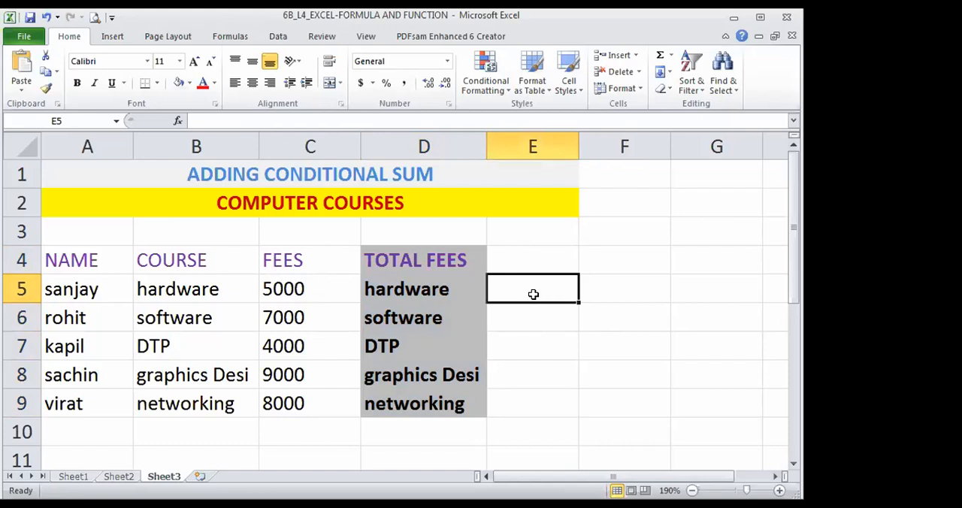
pyautogui.click(224, 38)
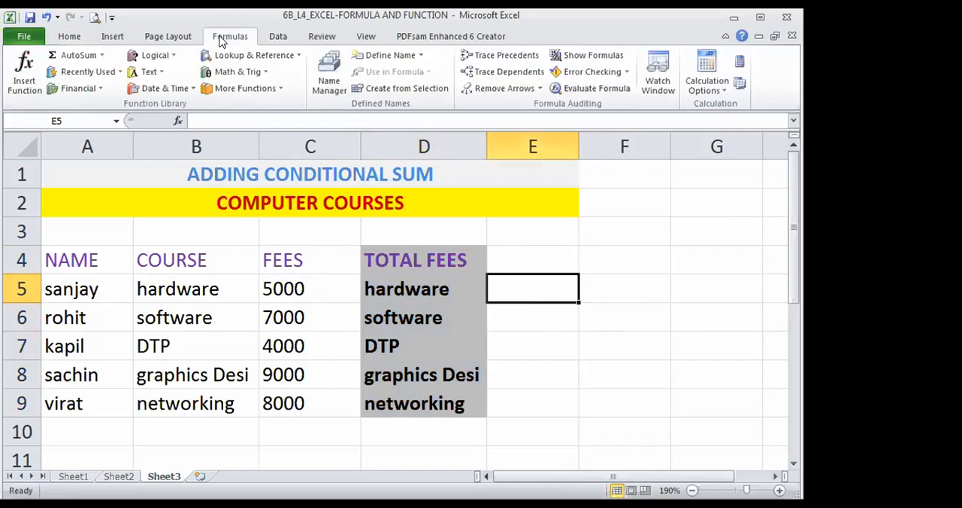
pyautogui.click(24, 75)
pyautogui.moveTo(373, 153); pyautogui.dragTo(366, 154)
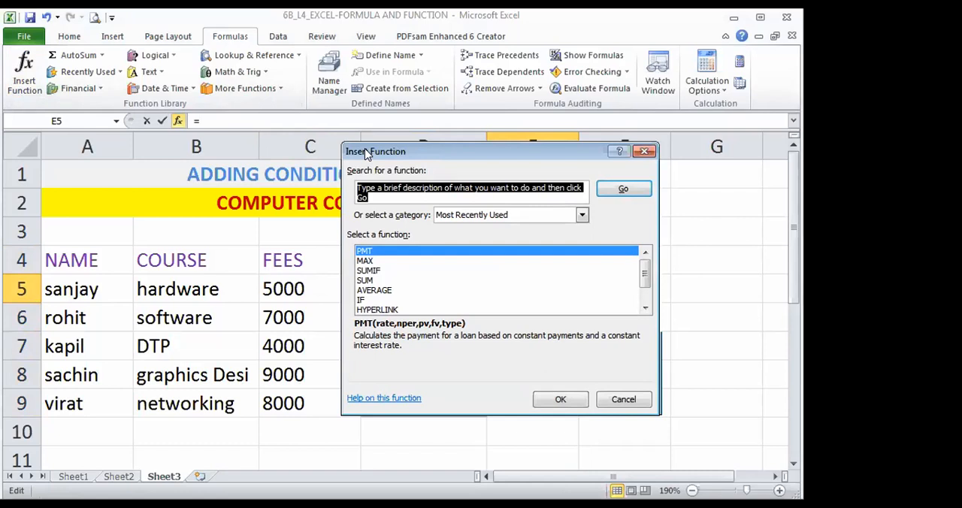
pyautogui.moveTo(367, 153); pyautogui.dragTo(78, 23)
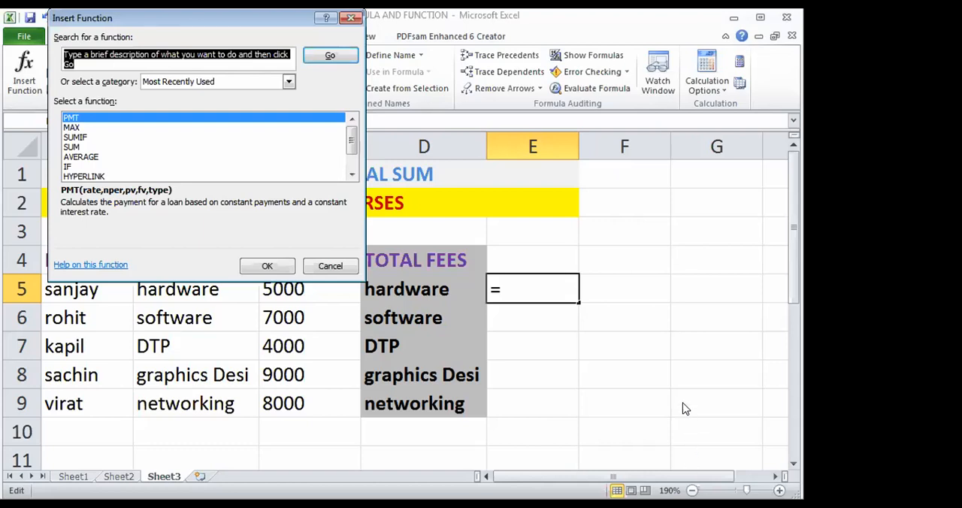
pyautogui.click(352, 18)
# - Start inserting a function in cell E5 and list the functions of the All category
pyautogui.click(692, 490)
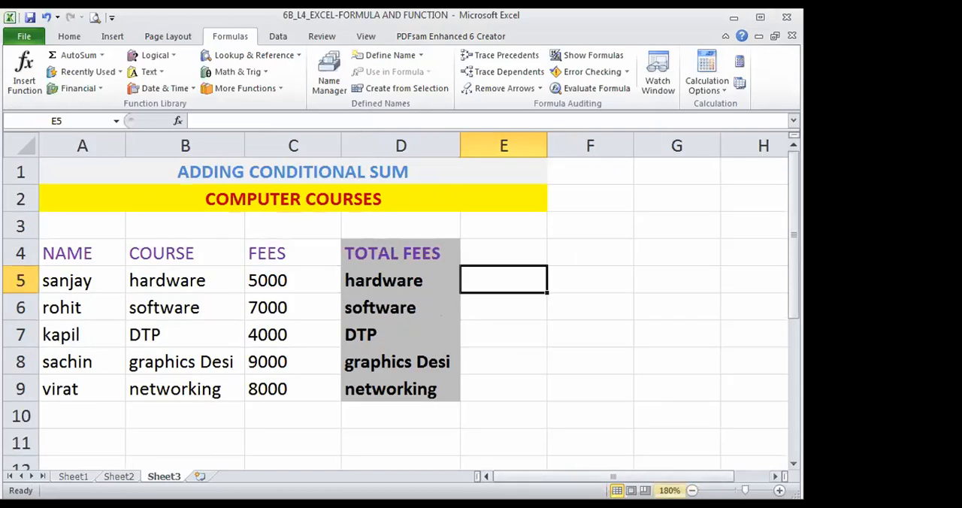
pyautogui.click(692, 490)
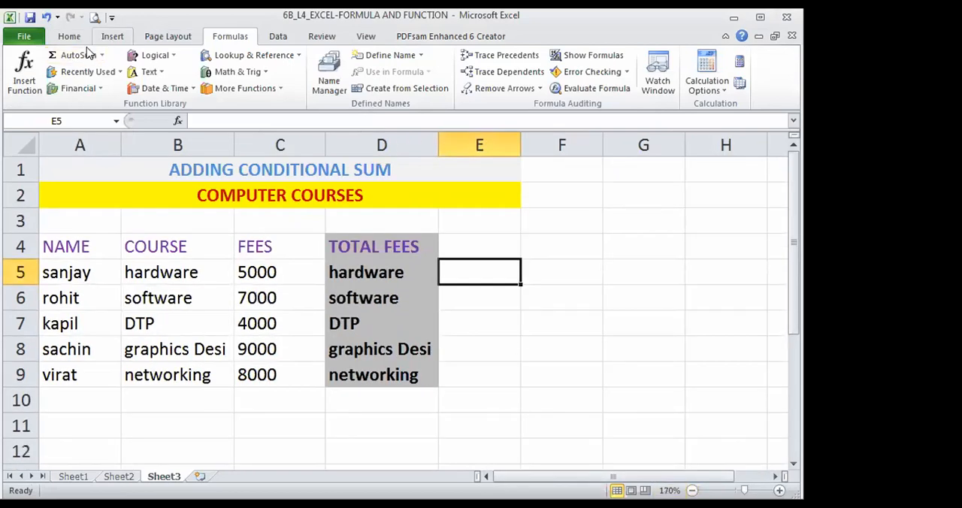
pyautogui.click(24, 73)
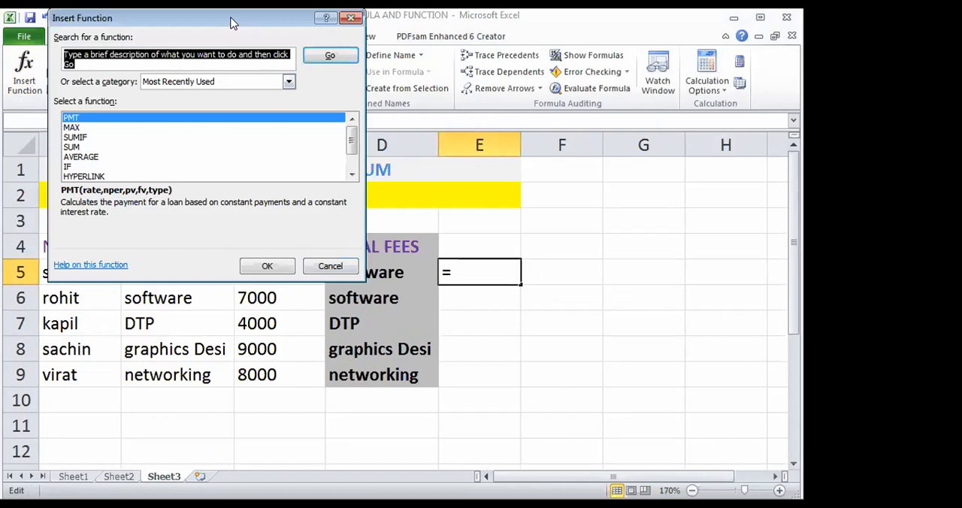
pyautogui.moveTo(232, 24); pyautogui.dragTo(190, 199)
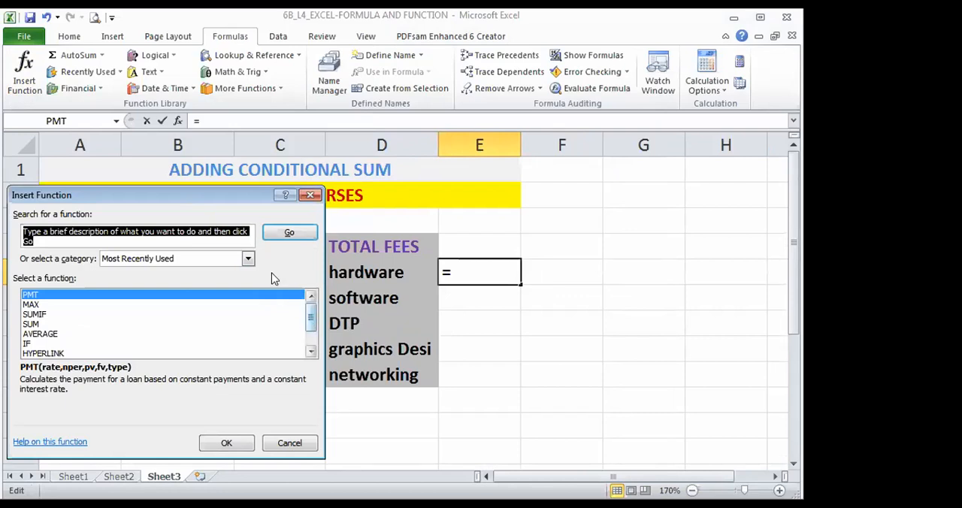
pyautogui.click(247, 259)
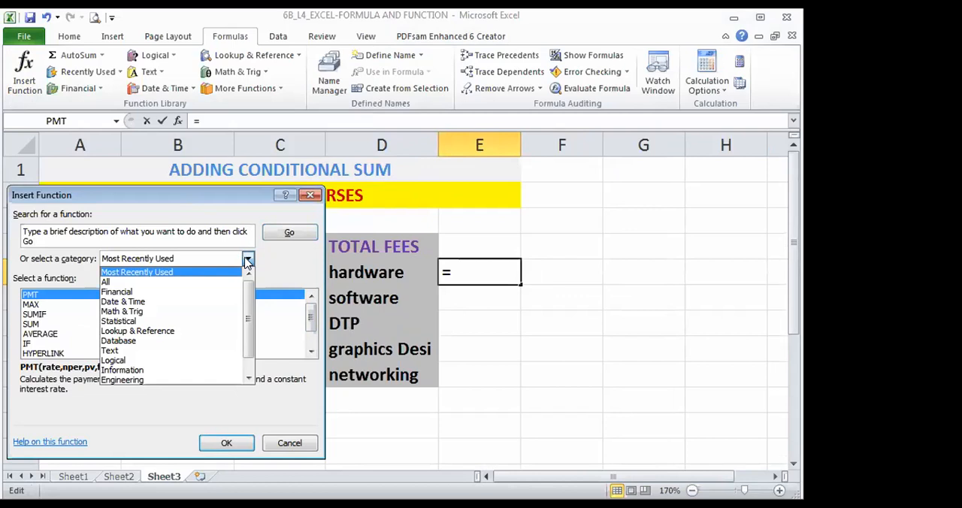
pyautogui.click(127, 283)
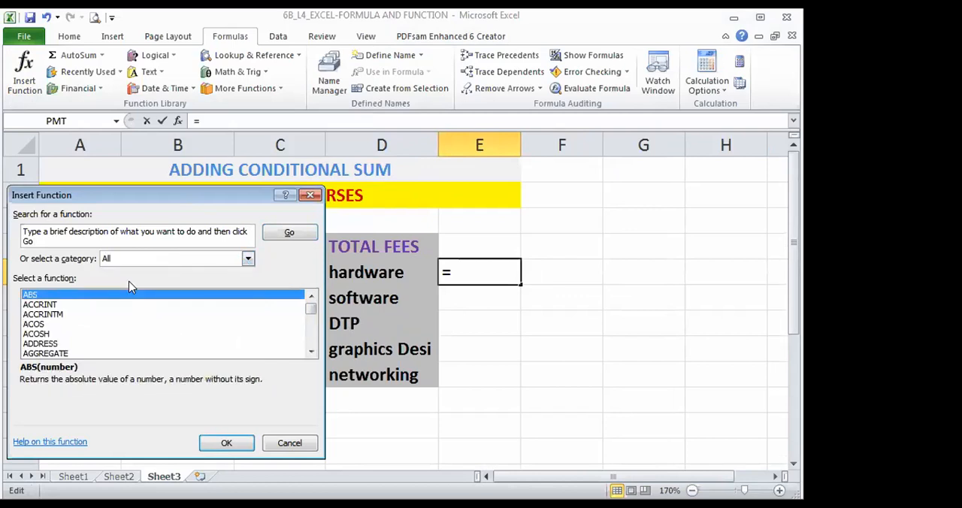
# - Find and select the SUMIF function in the list of all functions
pyautogui.click(47, 314)
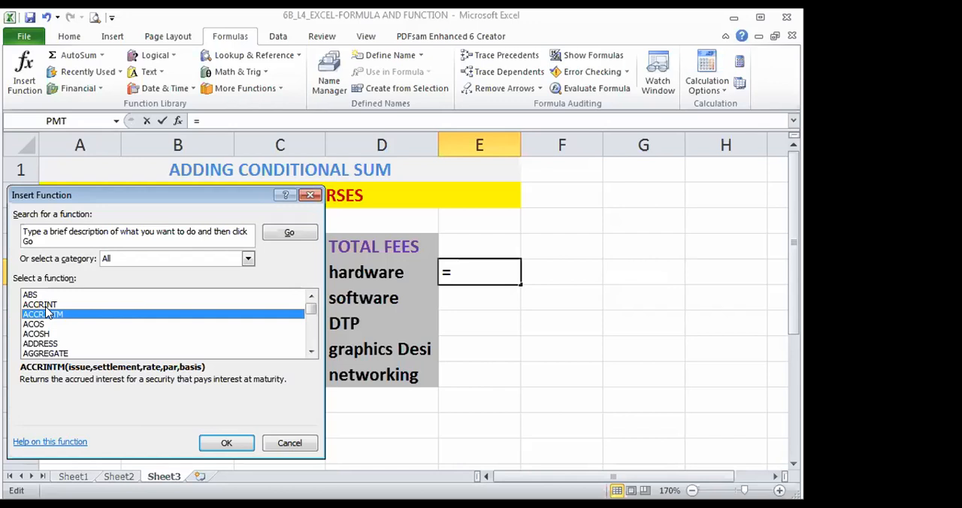
pyautogui.press('s')
pyautogui.press('u')
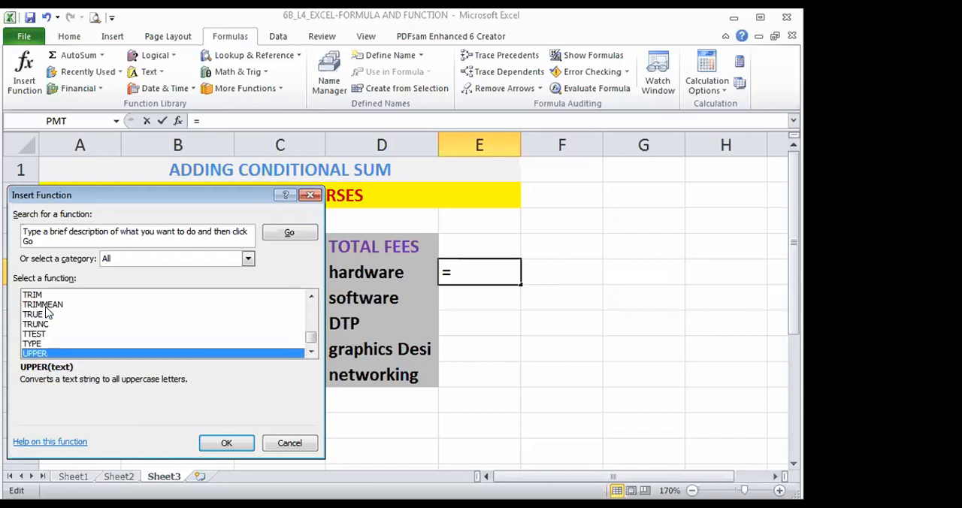
pyautogui.press('s')
pyautogui.press('u')
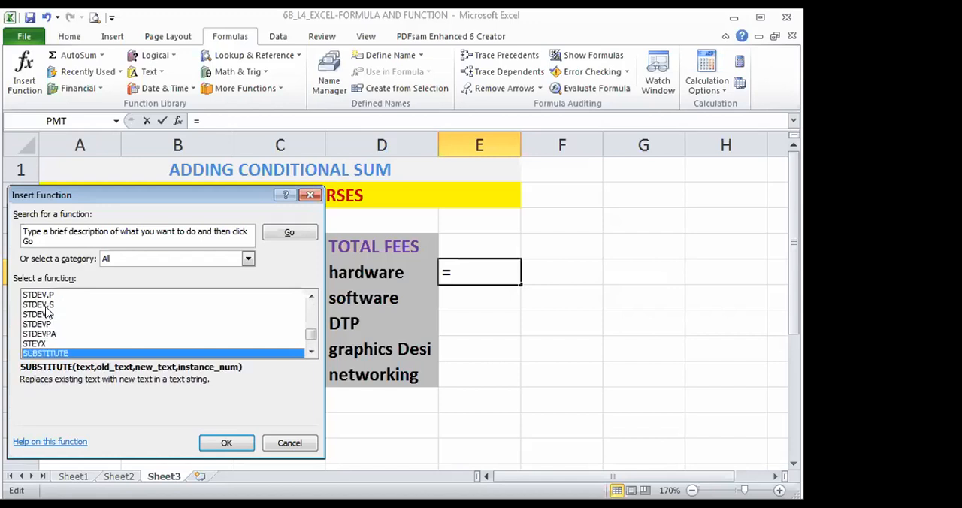
pyautogui.scroll(-1, 46, 314)
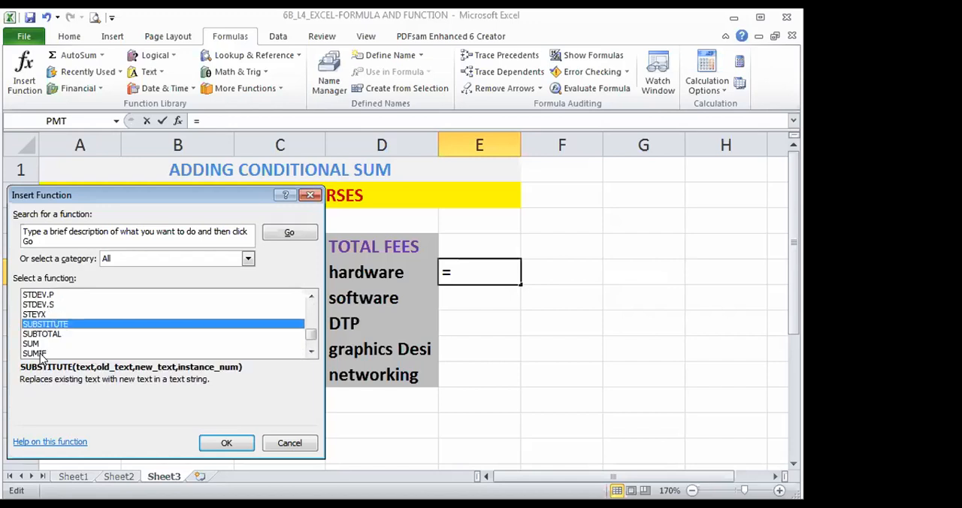
pyautogui.click(43, 354)
pyautogui.scroll(-1, 250, 329)
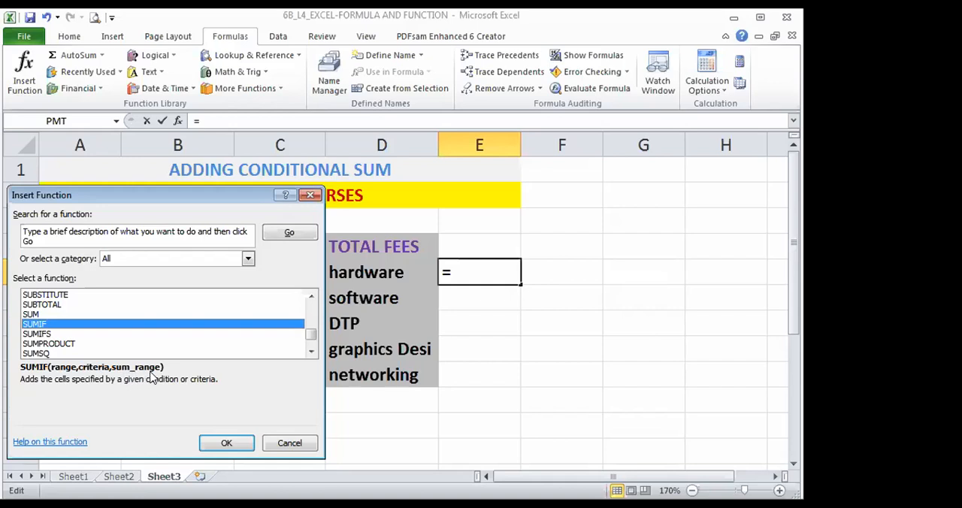
# - Open the arguments of SUMIF for cell E5 and set its range to the course cells B5:B9
pyautogui.click(228, 442)
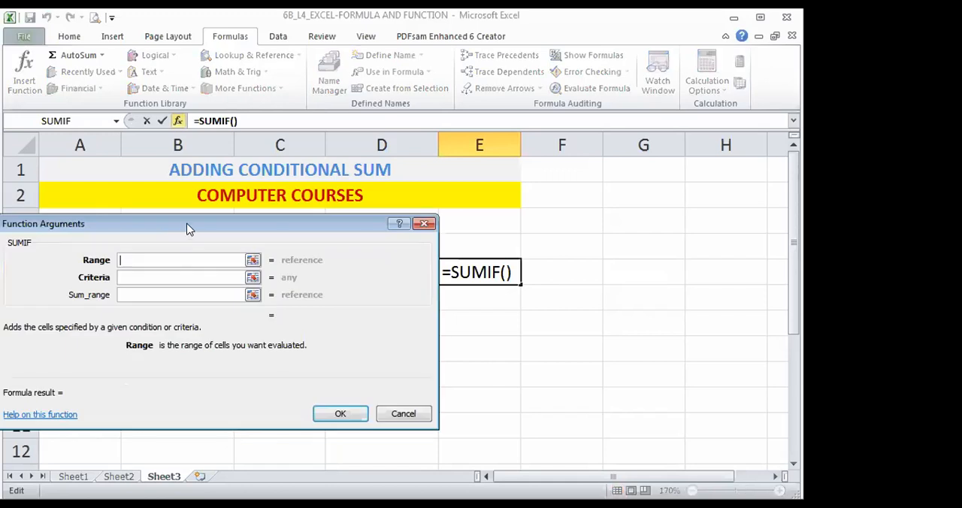
pyautogui.moveTo(188, 229); pyautogui.dragTo(280, 303)
pyautogui.moveTo(793, 300); pyautogui.dragTo(786, 328)
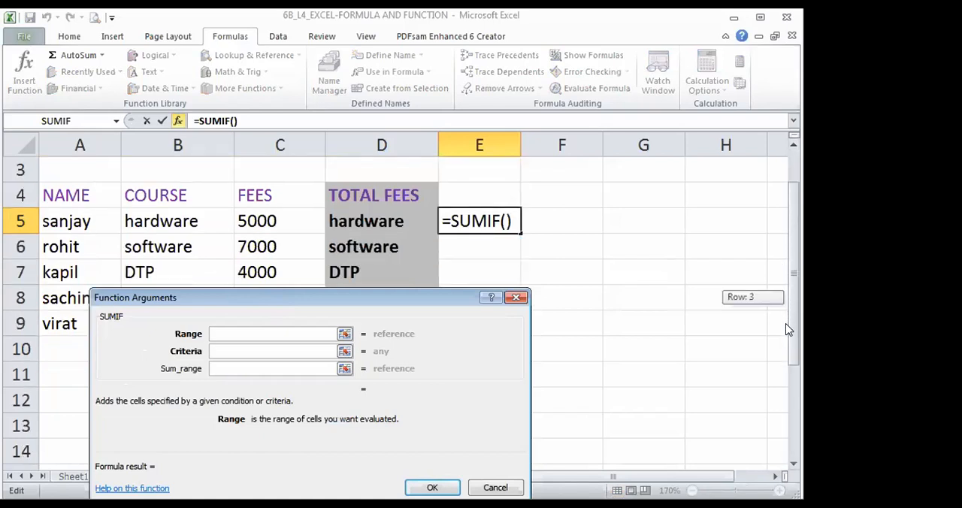
pyautogui.click(793, 463)
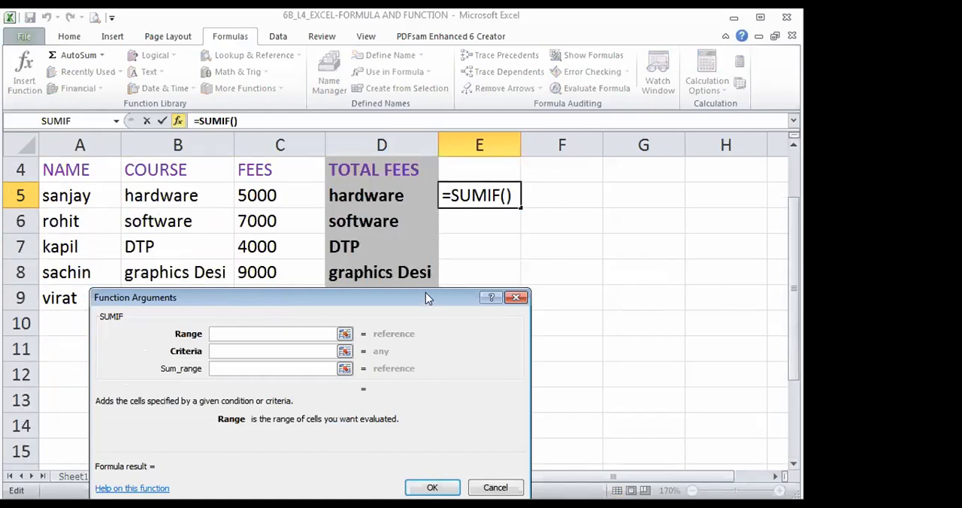
pyautogui.moveTo(425, 297); pyautogui.dragTo(441, 284)
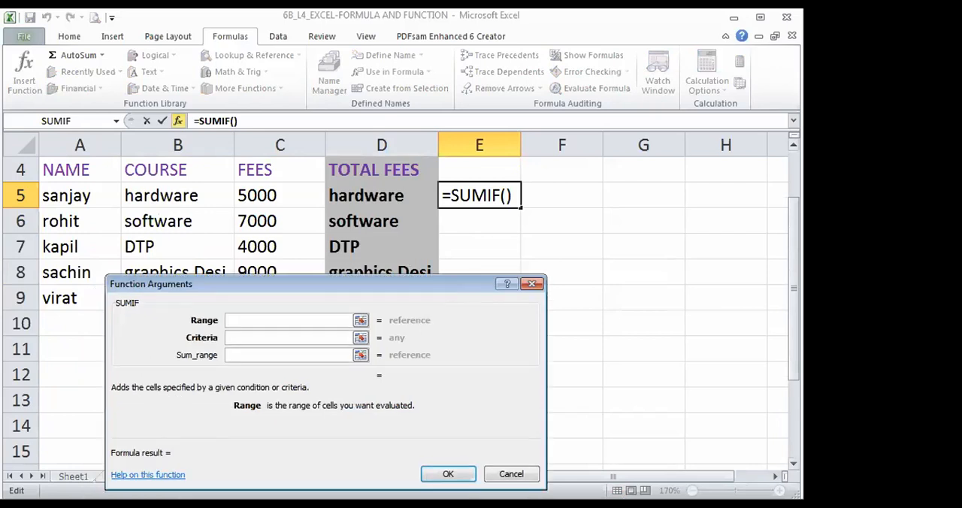
pyautogui.click(794, 145)
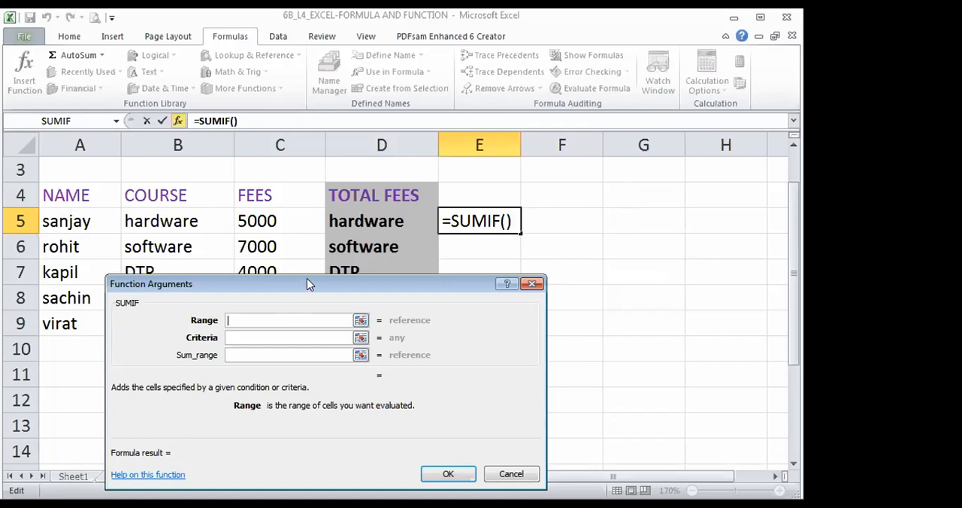
pyautogui.moveTo(308, 283); pyautogui.dragTo(484, 262)
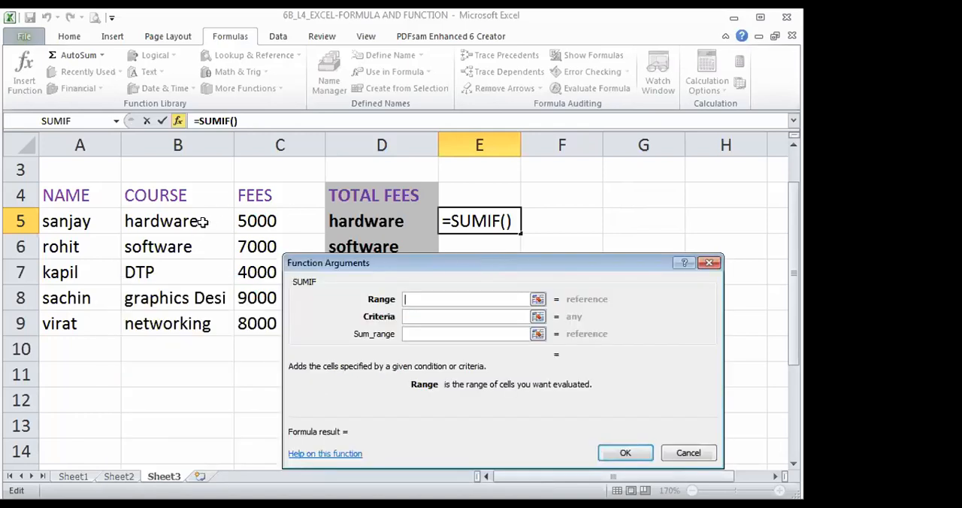
pyautogui.moveTo(203, 221); pyautogui.dragTo(192, 308)
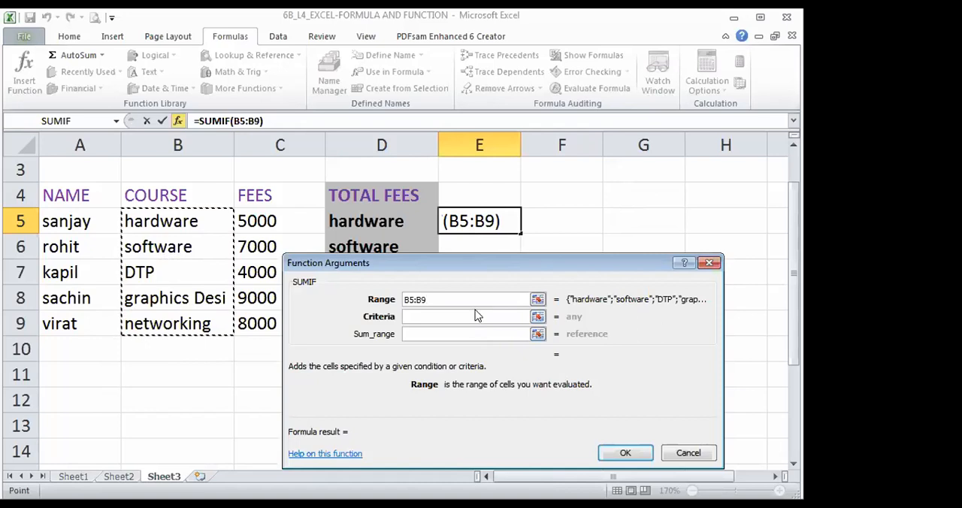
# - Set the SUMIF criteria to "=software" in quotation marks
pyautogui.click(434, 316)
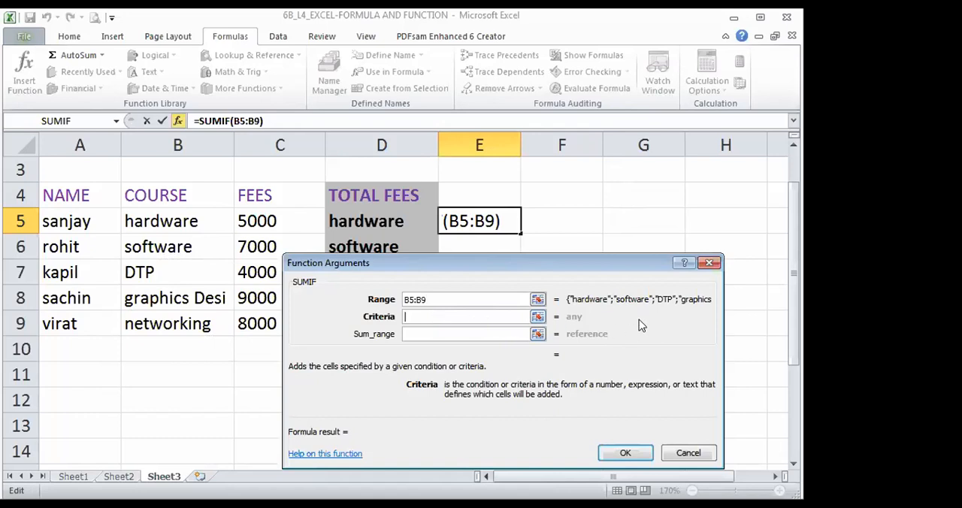
pyautogui.write('""')
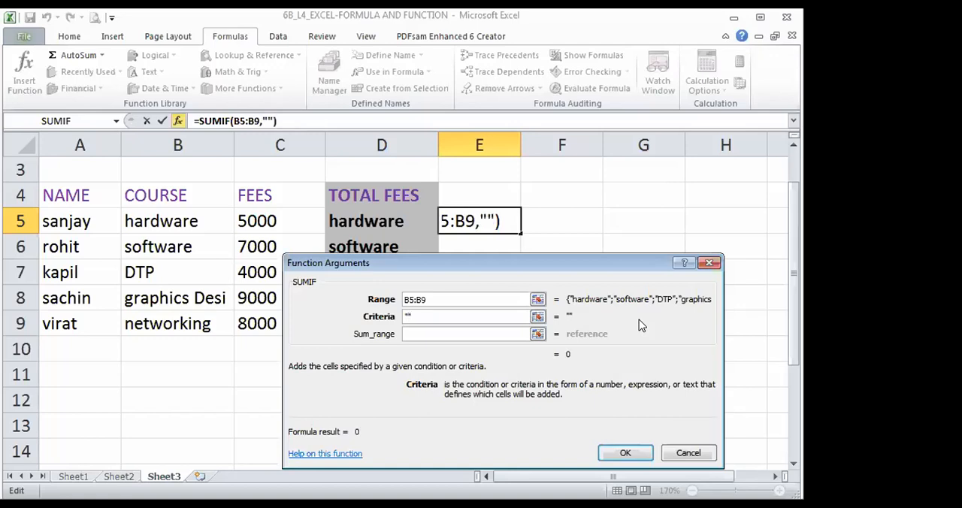
pyautogui.write('=')
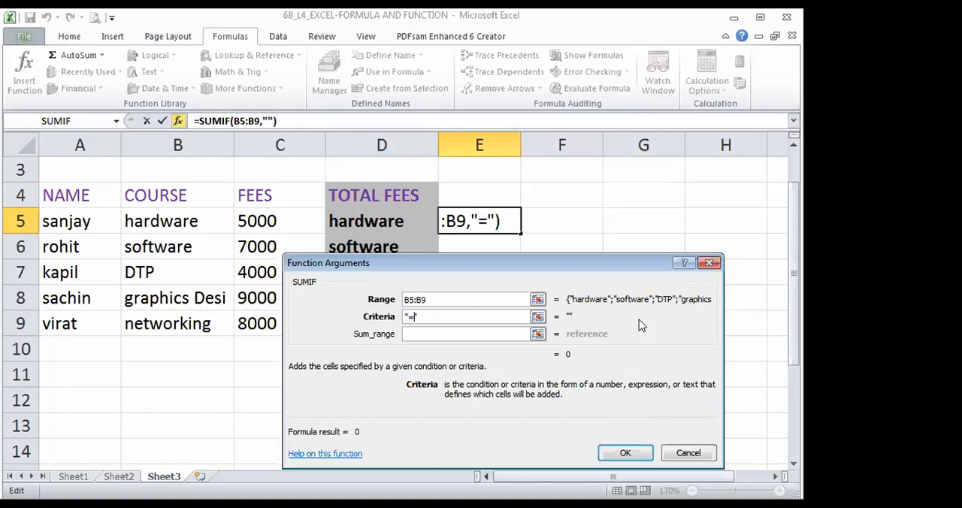
pyautogui.write('software')
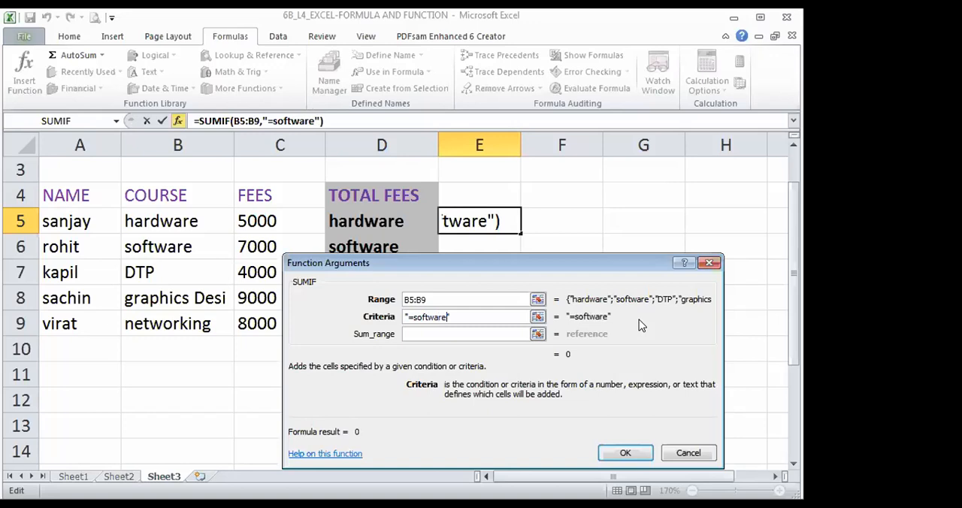
# - Set the SUMIF sum range to the fee cells C5:C9 and insert the completed function in E5
pyautogui.click(426, 332)
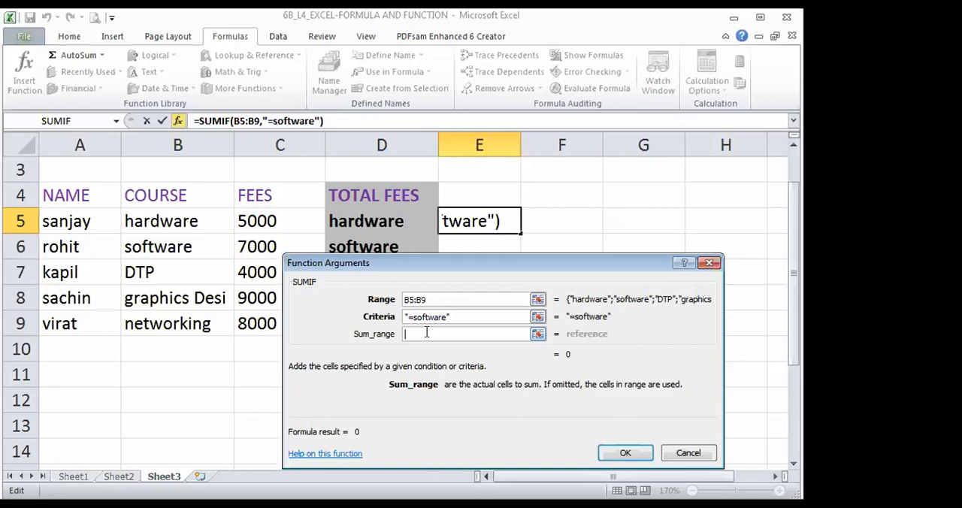
pyautogui.click(247, 218)
pyautogui.moveTo(246, 218); pyautogui.dragTo(248, 315)
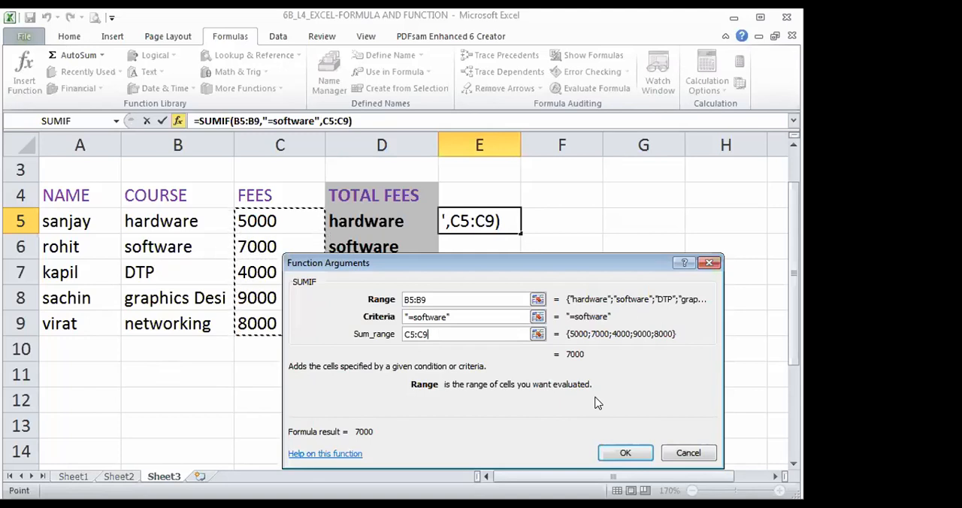
pyautogui.click(622, 453)
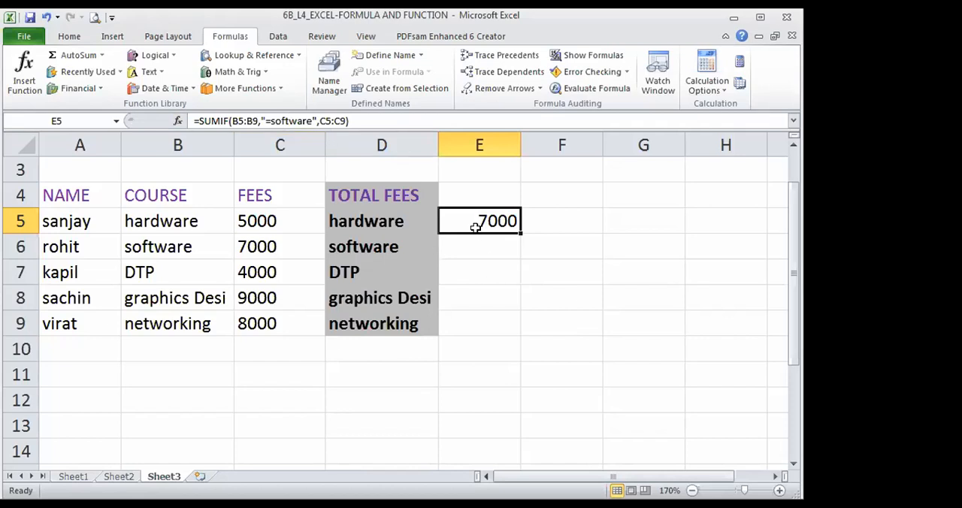
# - Color the software fee in C6 and the SUMIF result in E5 with a red font
pyautogui.click(283, 248)
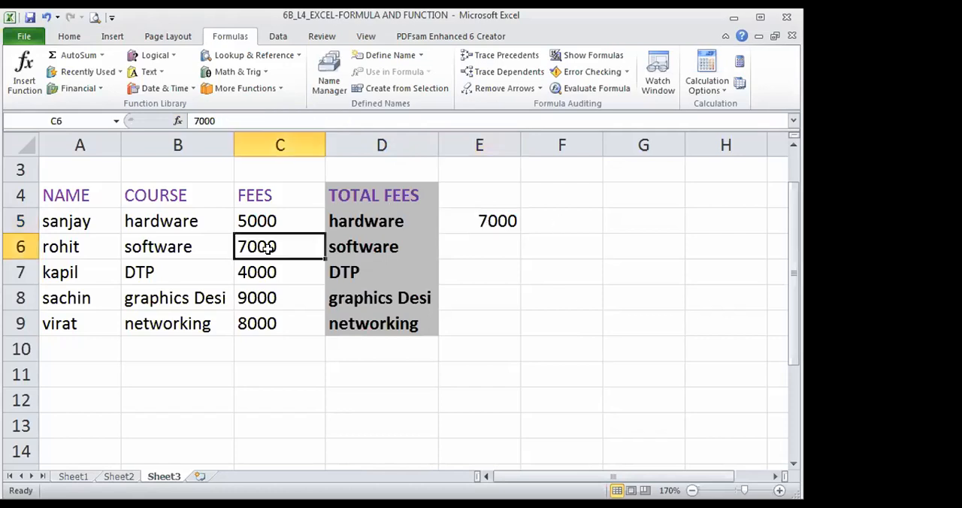
pyautogui.click(68, 36)
pyautogui.click(201, 83)
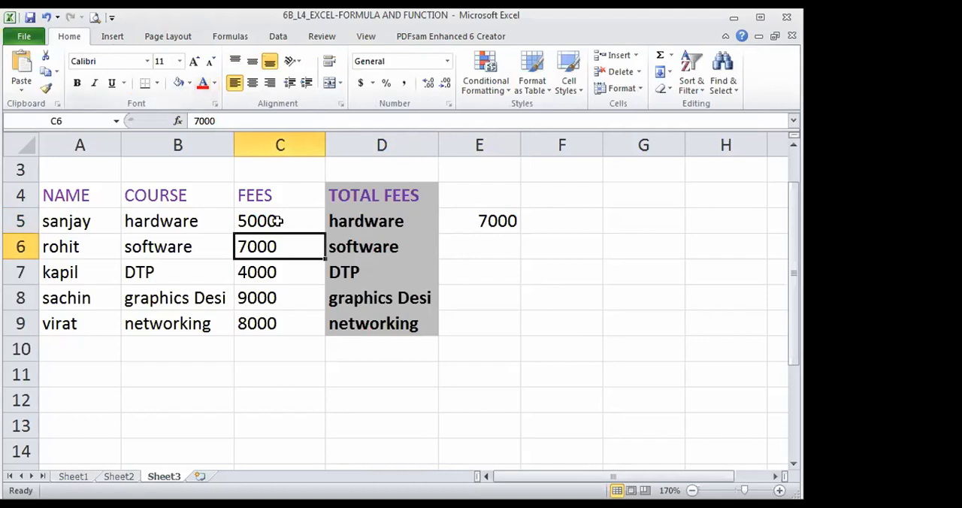
pyautogui.click(477, 224)
pyautogui.click(201, 83)
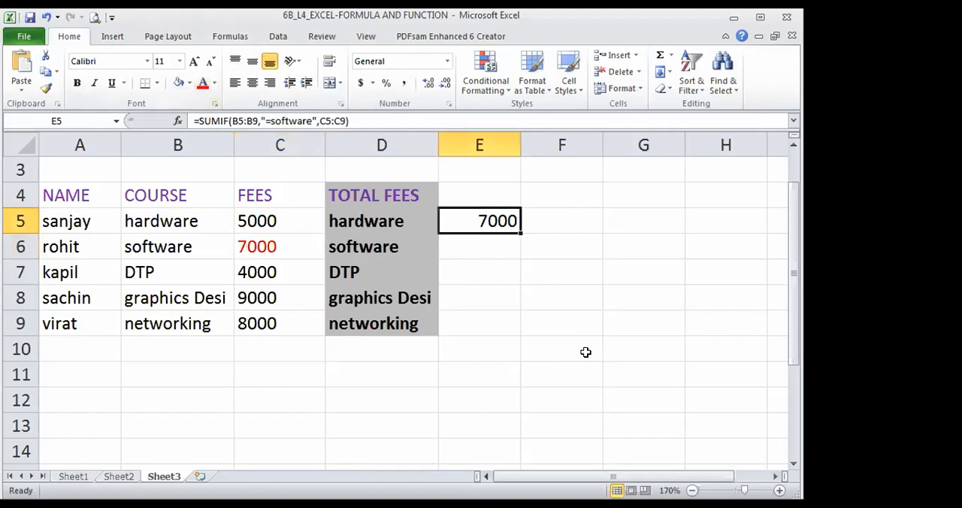
pyautogui.click(586, 350)
# - Edit the SUMIF formula in E5 so its criteria reads "=hardware" instead of "=software"
pyautogui.click(481, 214)
pyautogui.click(287, 118)
pyautogui.doubleClick(289, 120)
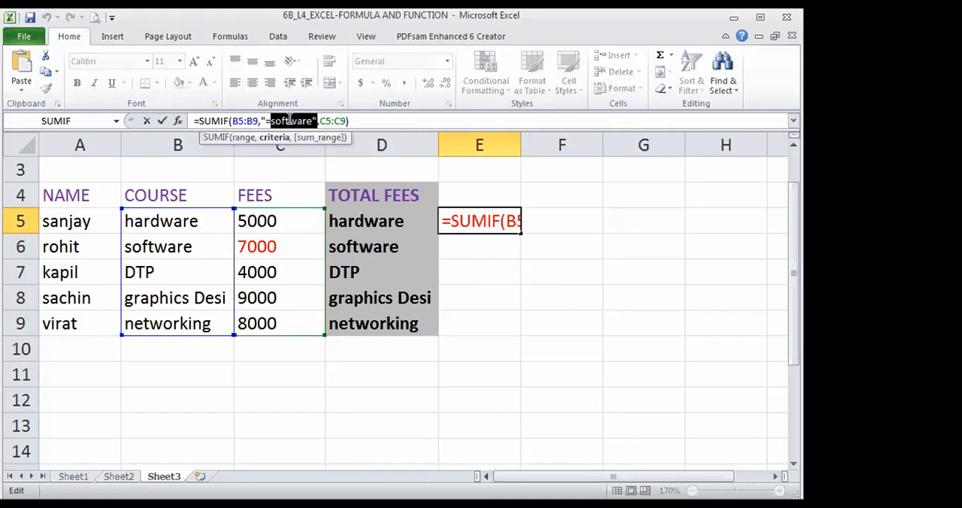
pyautogui.press('Right')
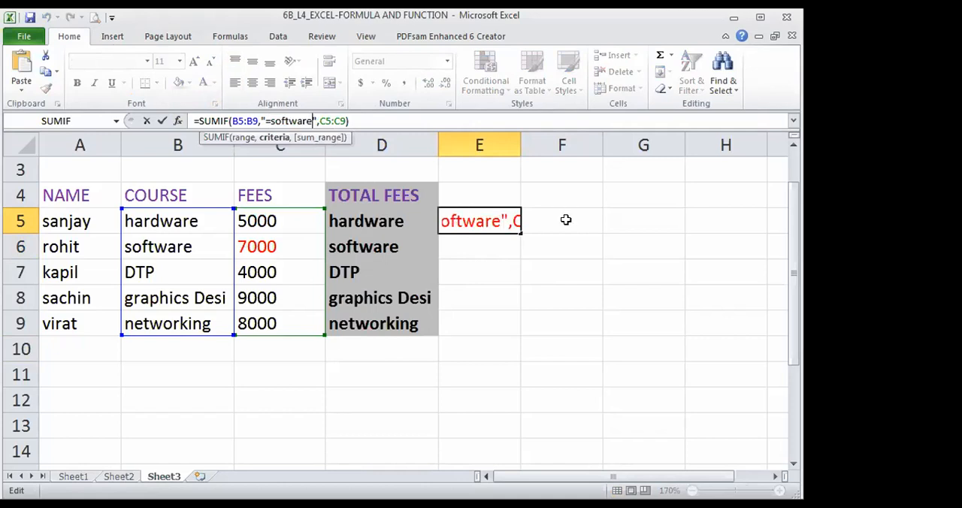
pyautogui.press('Left')
pyautogui.press('Left')
pyautogui.press('Left')
pyautogui.press('Left')
pyautogui.press('BackSpace')
pyautogui.press('BackSpace')
pyautogui.press('BackSpace')
pyautogui.press('BackSpace')
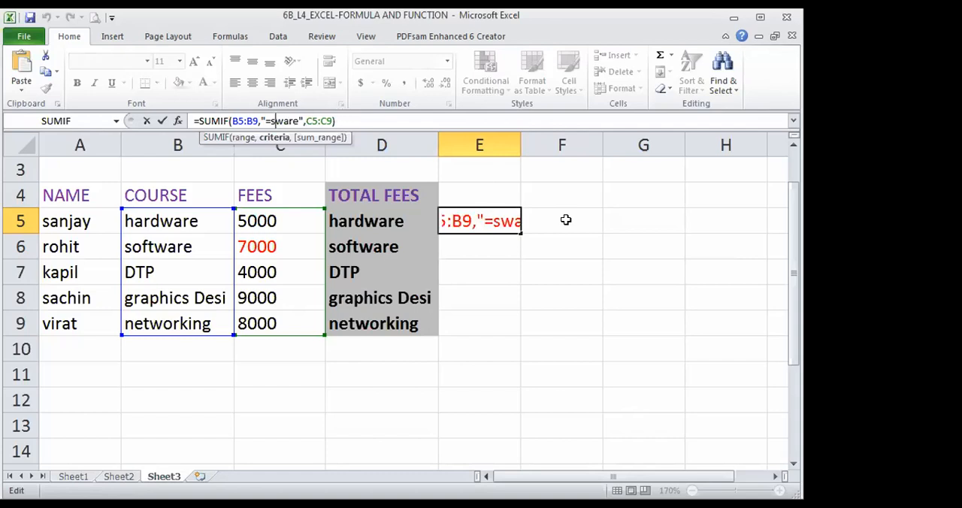
pyautogui.write('hard')
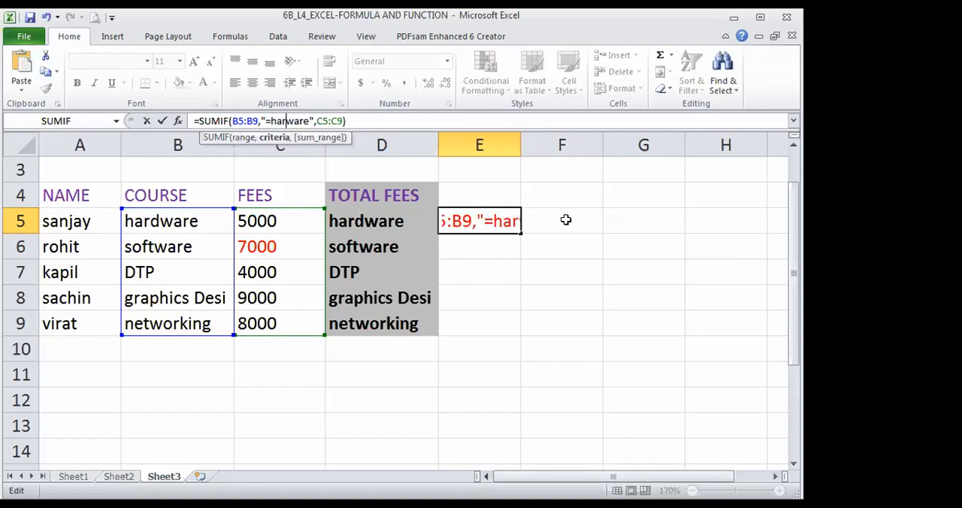
pyautogui.press('Return')
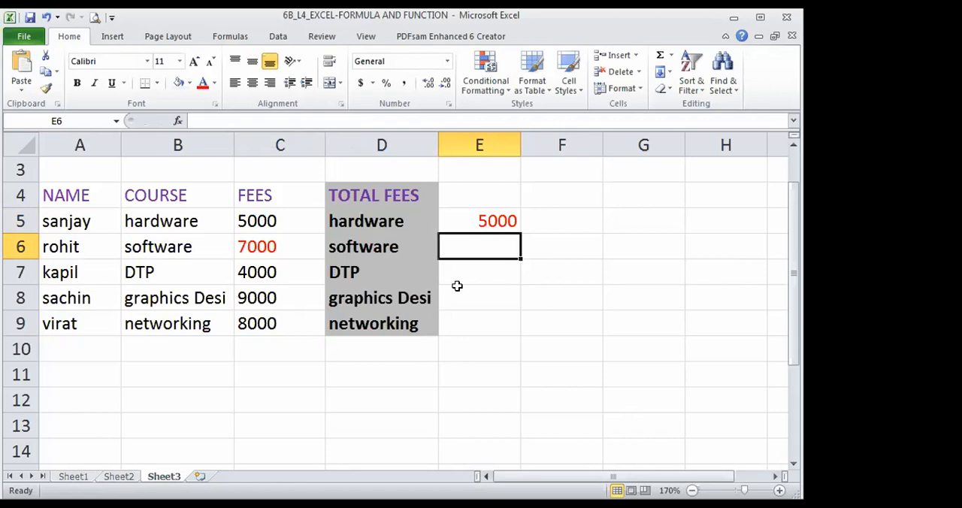
# - Color the hardware fee in C5 with a red font and remove the red from the software fee in C6
pyautogui.click(261, 223)
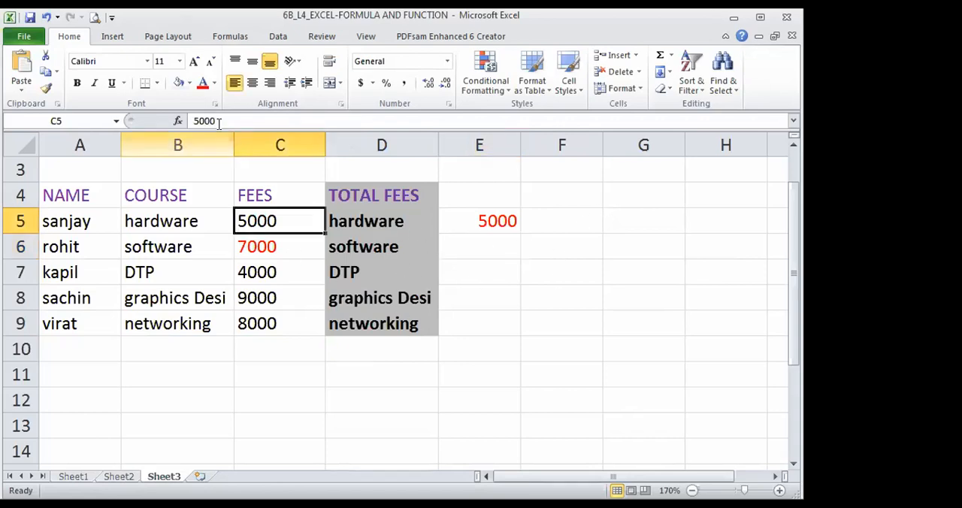
pyautogui.click(206, 86)
pyautogui.click(250, 242)
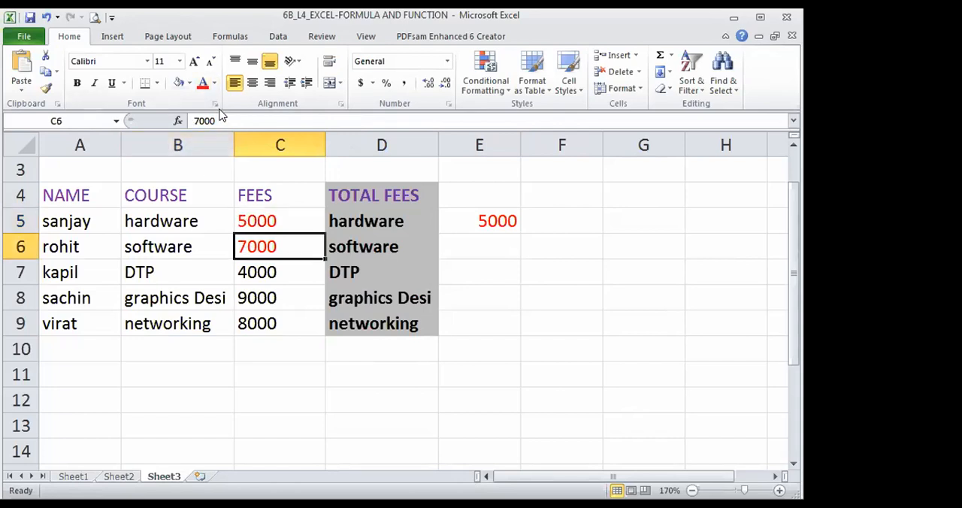
pyautogui.click(215, 83)
pyautogui.click(225, 101)
pyautogui.scroll(1, 603, 302)
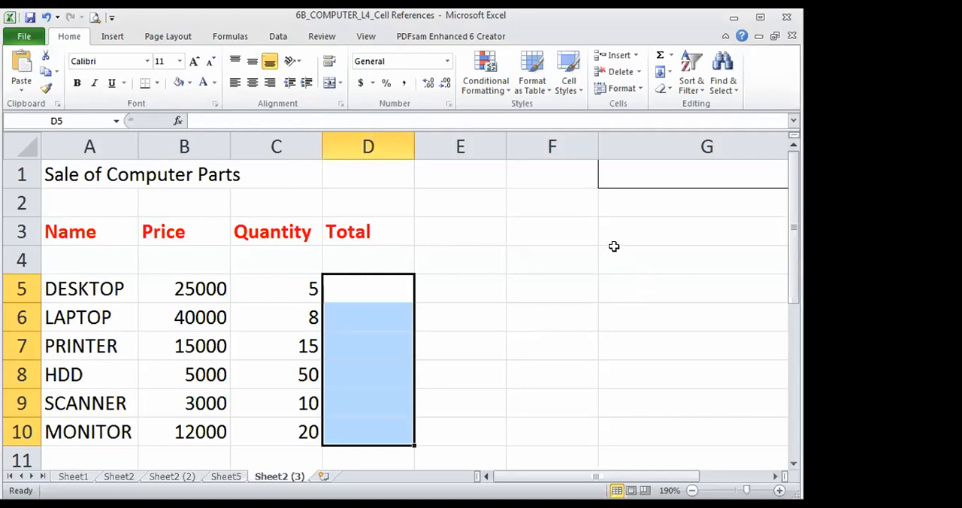
# - In the 6B_COMPUTER_L4_Cell References workbook, switch to Sheet1 with the RELATIVE REFERENCES example and select an empty cell
pyautogui.click(395, 288)
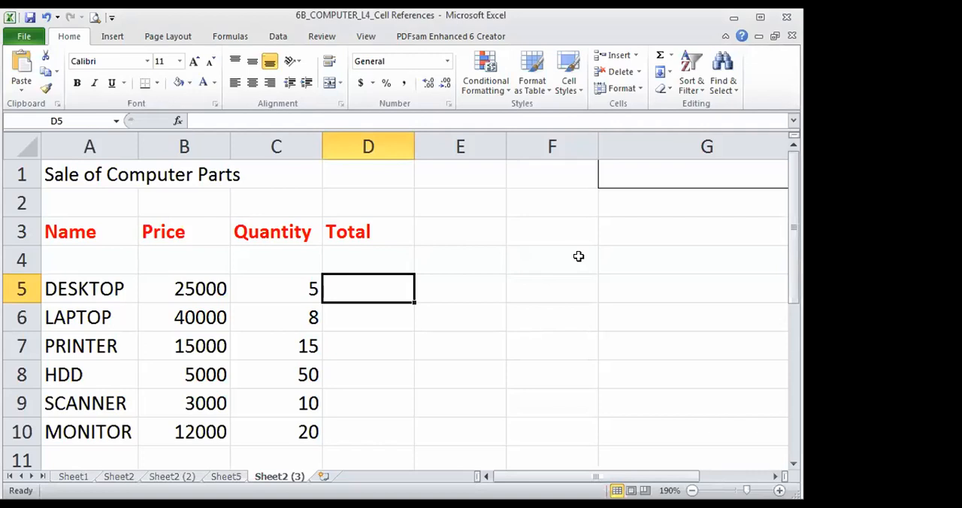
pyautogui.click(75, 477)
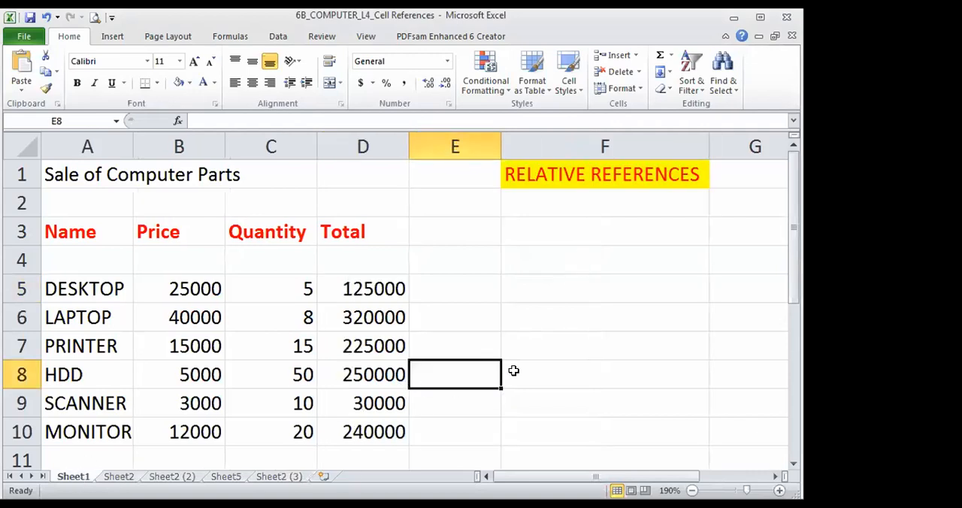
pyautogui.click(557, 366)
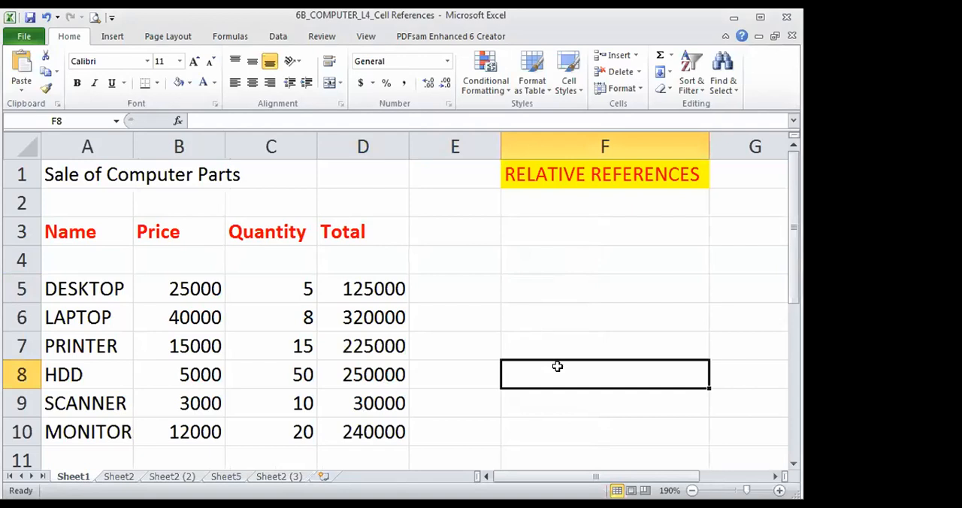
# - Clear the Total formulas in D6:D10 and D5, and select D5 in the DESKTOP row for a new formula
pyautogui.moveTo(397, 317); pyautogui.dragTo(382, 425)
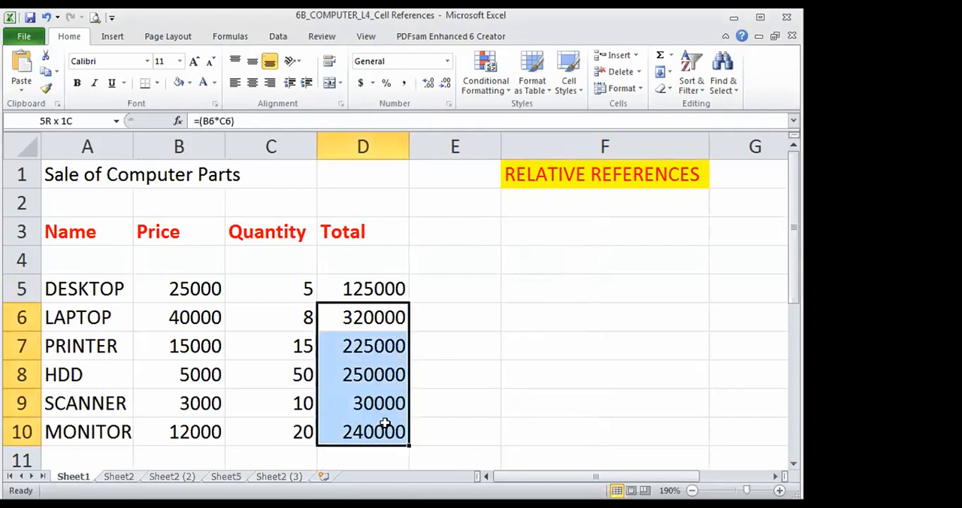
pyautogui.press('Delete')
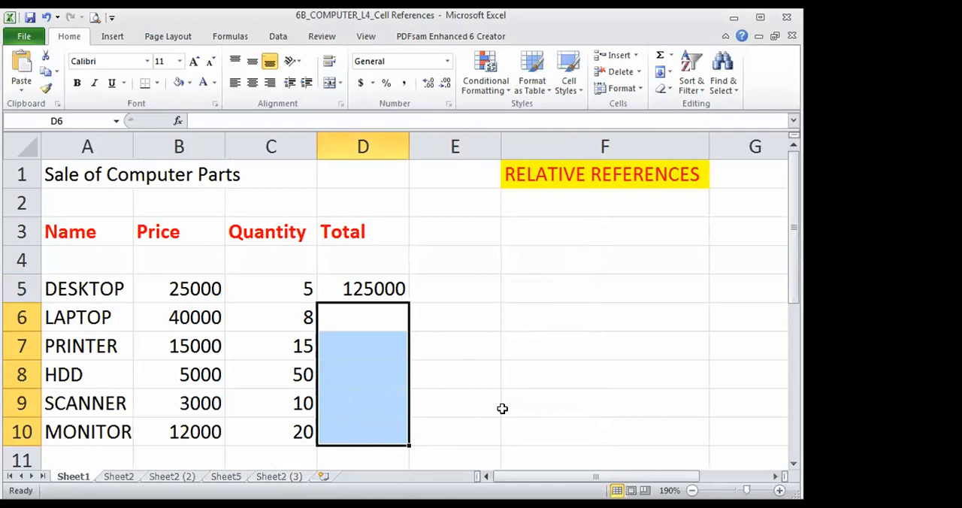
pyautogui.click(366, 292)
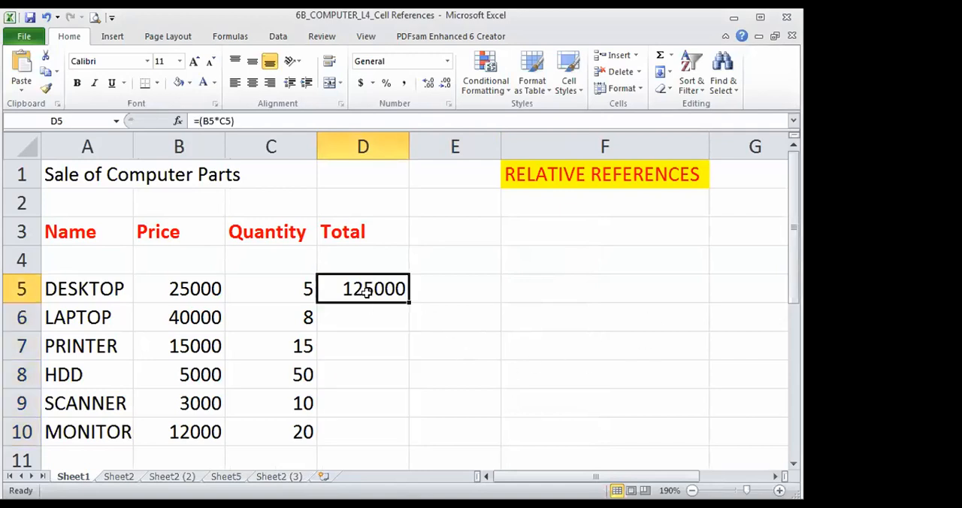
pyautogui.press('Delete')
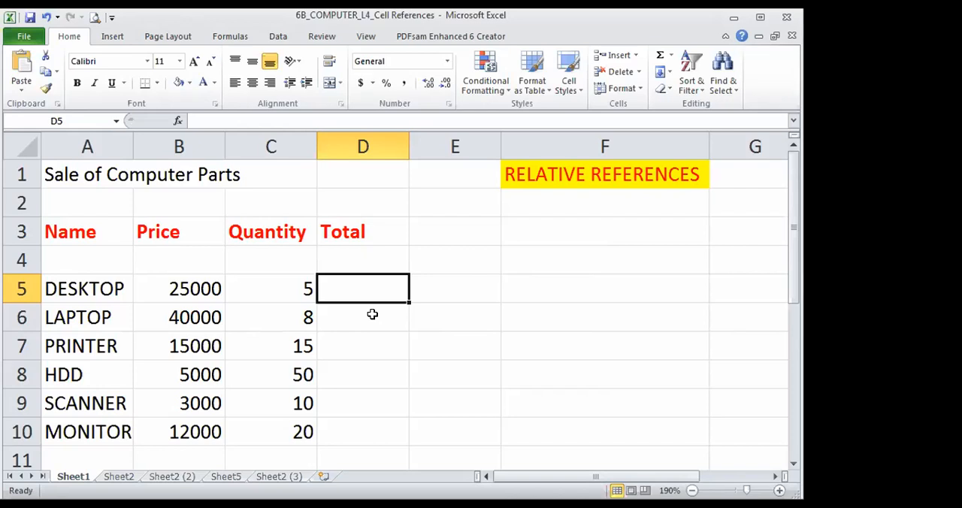
pyautogui.click(277, 292)
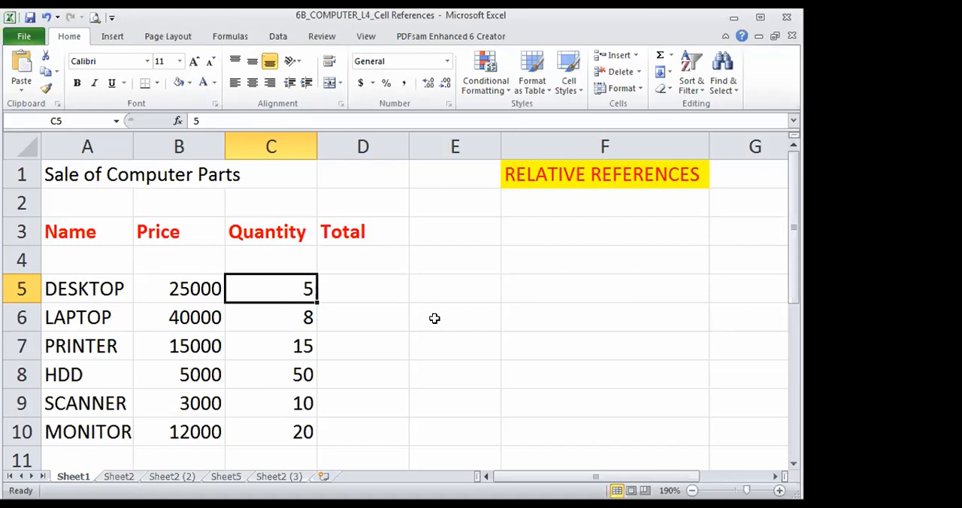
pyautogui.click(381, 290)
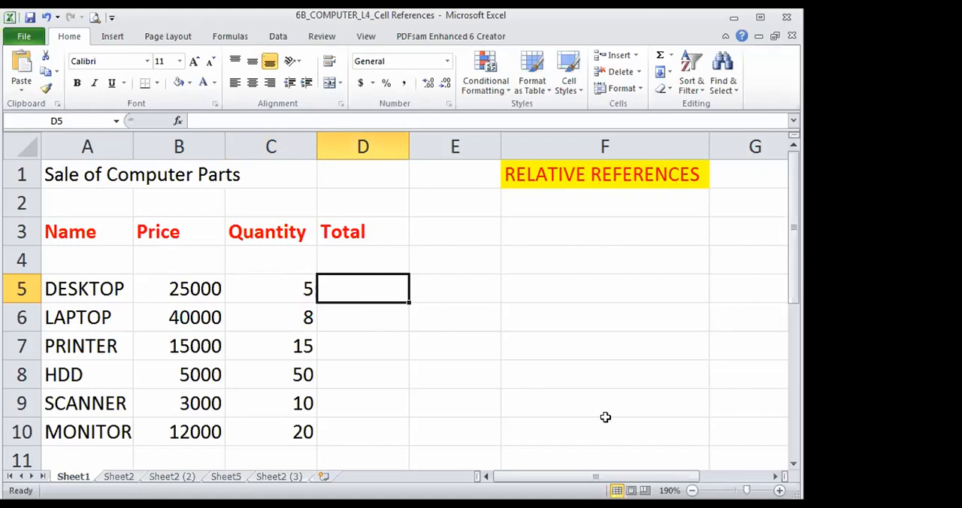
# - Enter the formula =(B5*C5) as the DESKTOP total in D5
pyautogui.write('=')
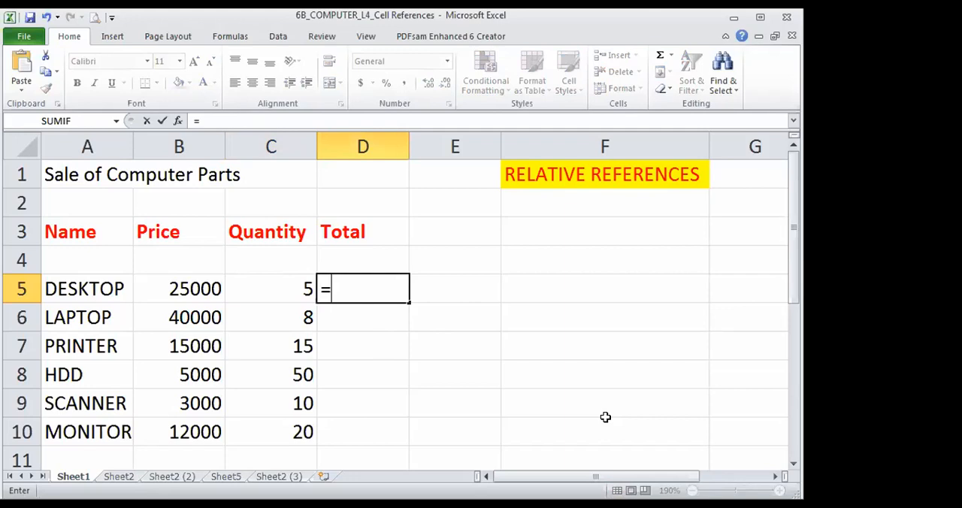
pyautogui.write('(b')
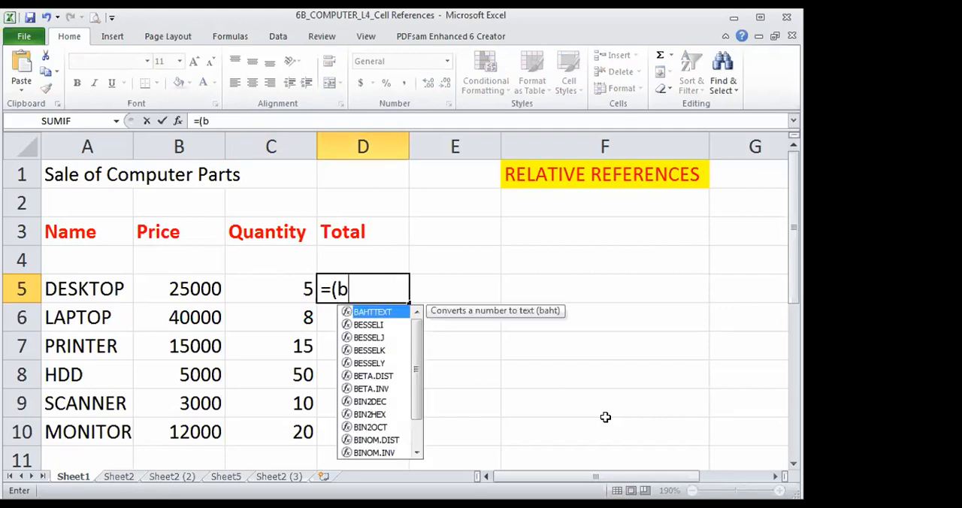
pyautogui.write('5*')
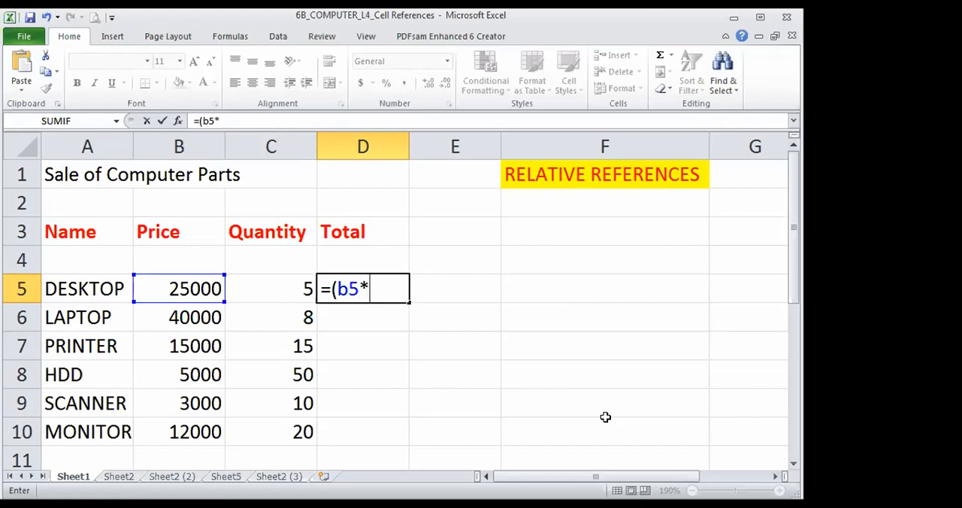
pyautogui.write('c5')
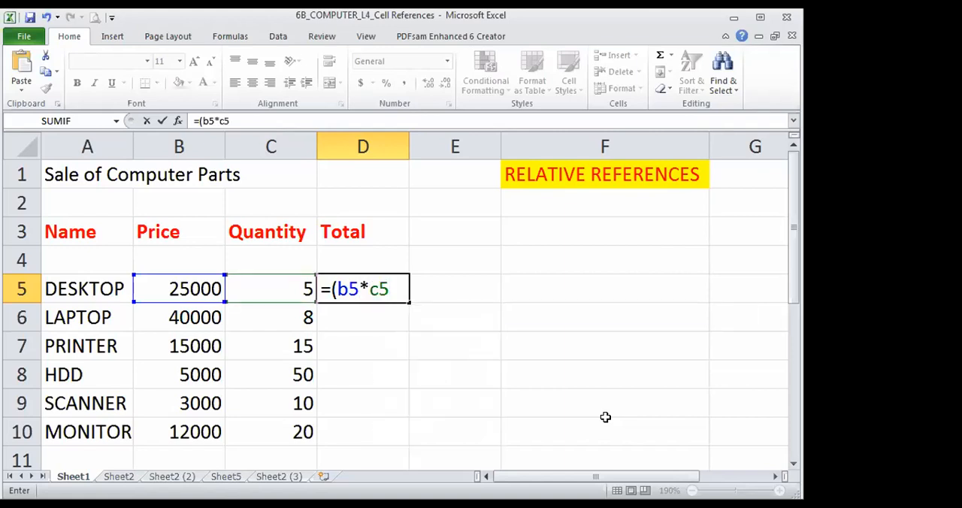
pyautogui.write(')')
pyautogui.press('Return')
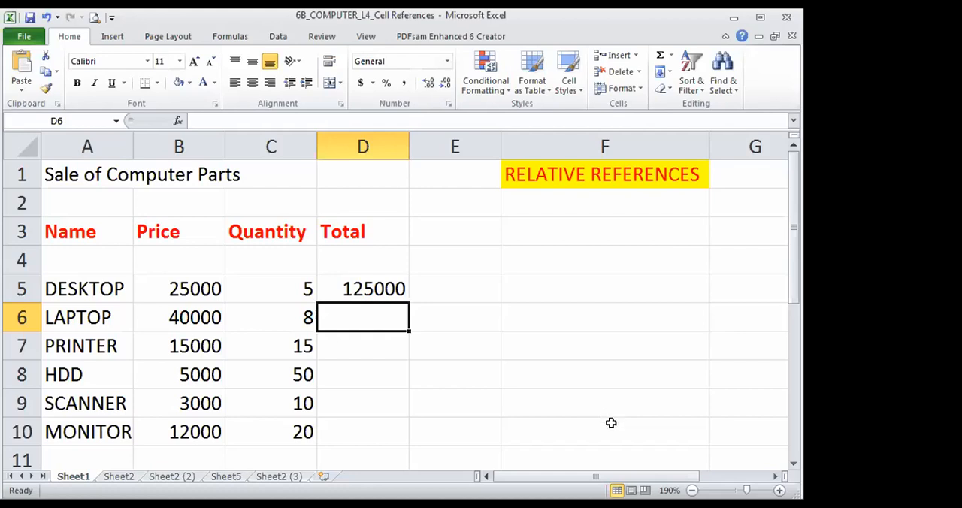
# - Fill the Total formula from D5 down through the MONITOR row in D10
pyautogui.click(385, 294)
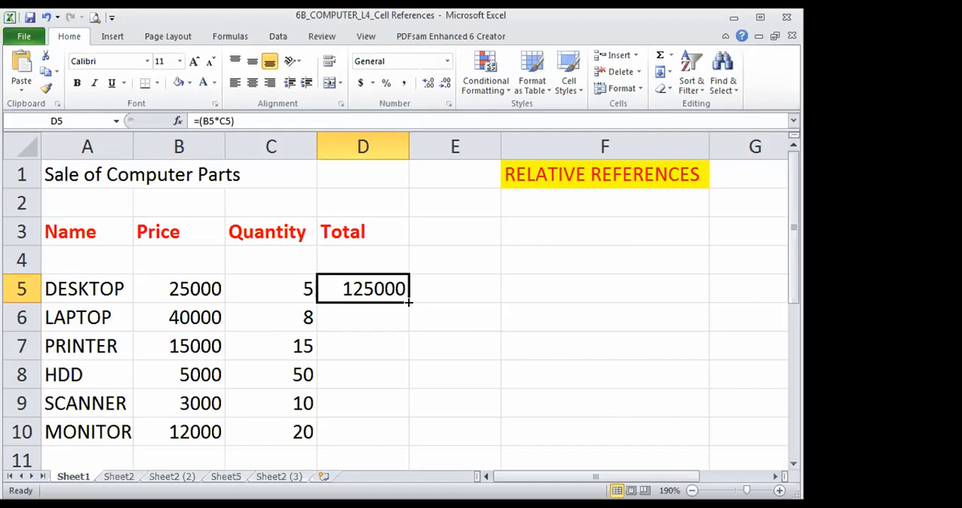
pyautogui.moveTo(409, 302); pyautogui.dragTo(408, 302)
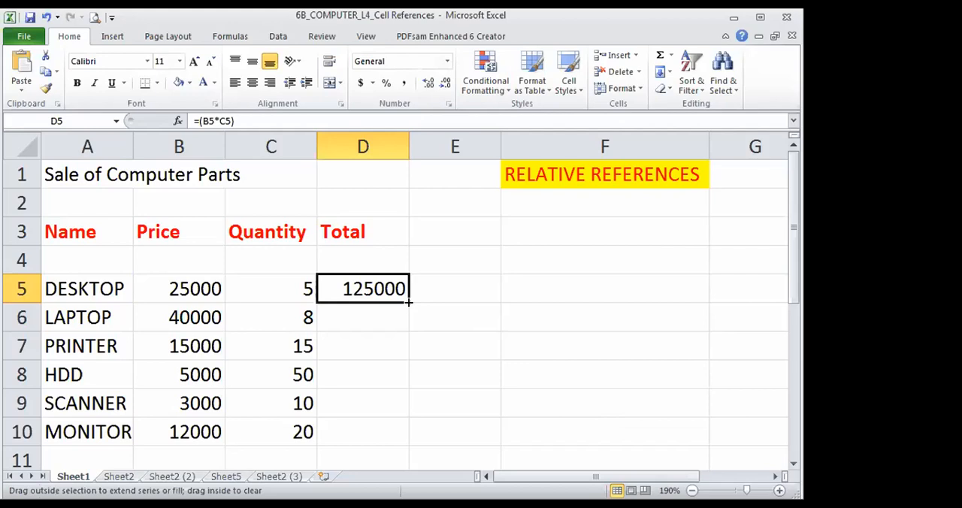
pyautogui.moveTo(408, 302); pyautogui.dragTo(411, 434)
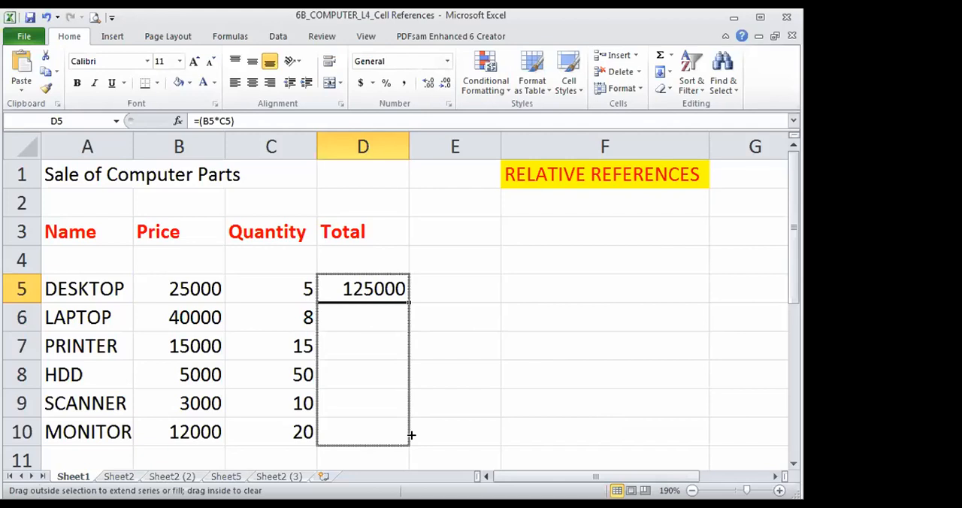
pyautogui.moveTo(411, 434); pyautogui.dragTo(408, 432)
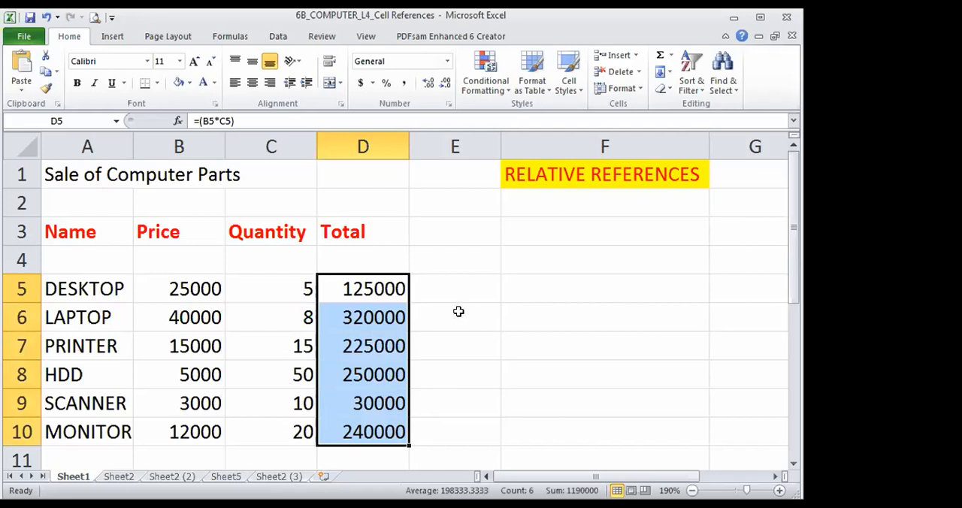
pyautogui.click(458, 311)
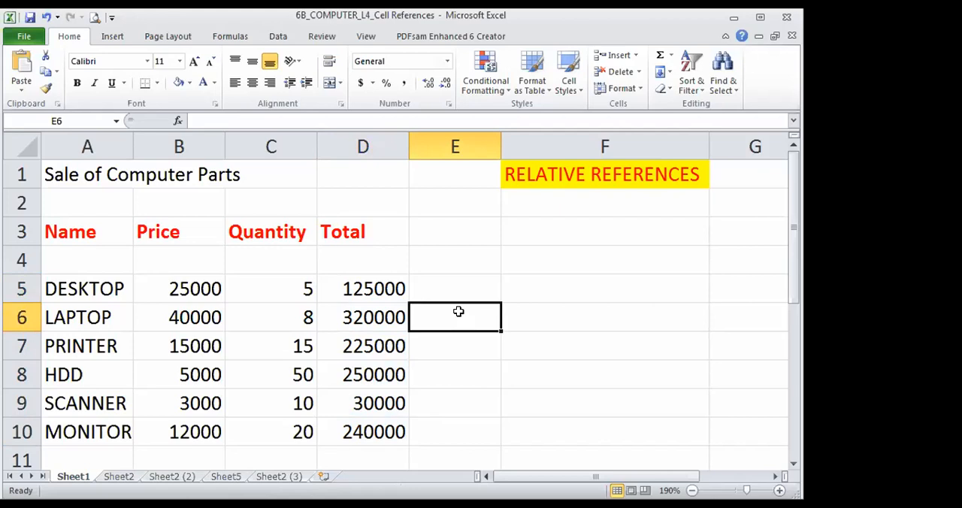
# - Switch to Sheet2 with the absolute references example and clear the totals in D5:D10
pyautogui.click(116, 476)
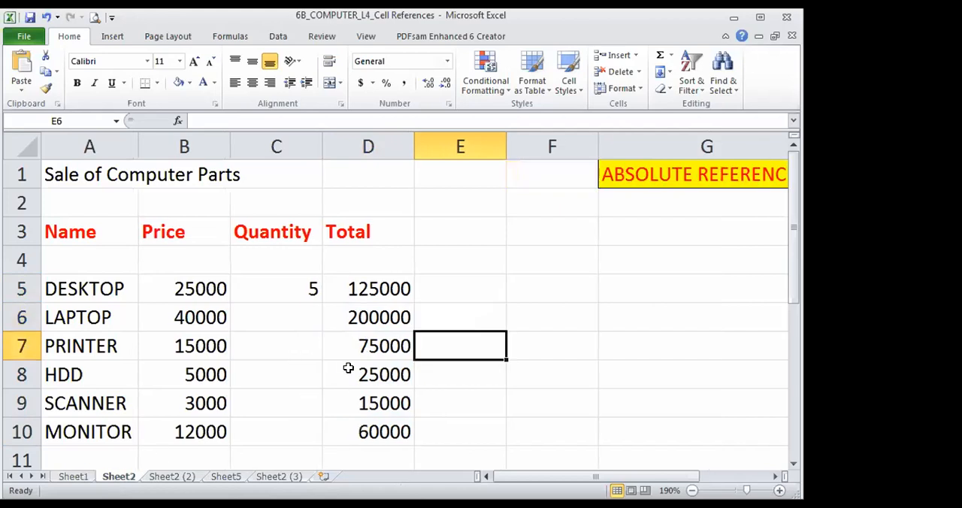
pyautogui.moveTo(378, 289); pyautogui.dragTo(386, 417)
pyautogui.press('Delete')
pyautogui.click(507, 353)
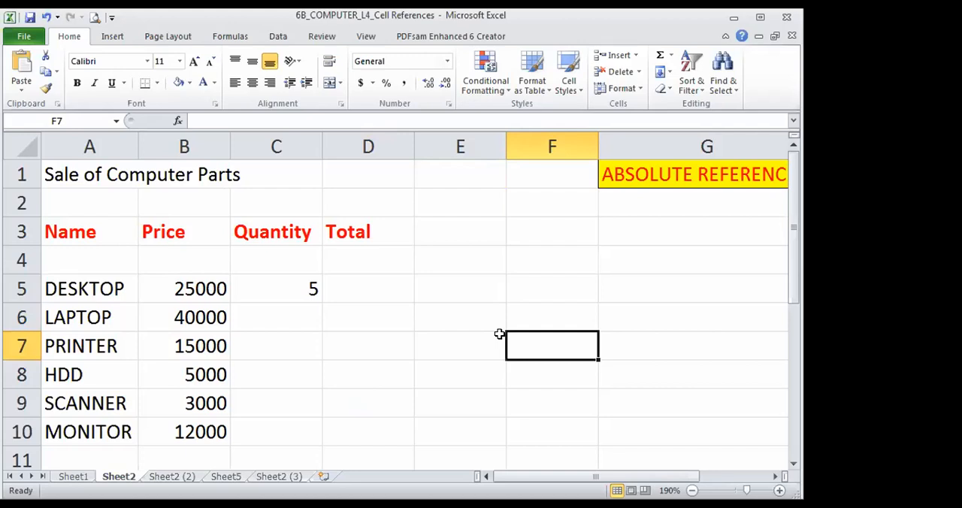
# - Enter the formula =(B5*$C$5) in D5, keeping the quantity in C5 as an absolute reference
pyautogui.click(335, 282)
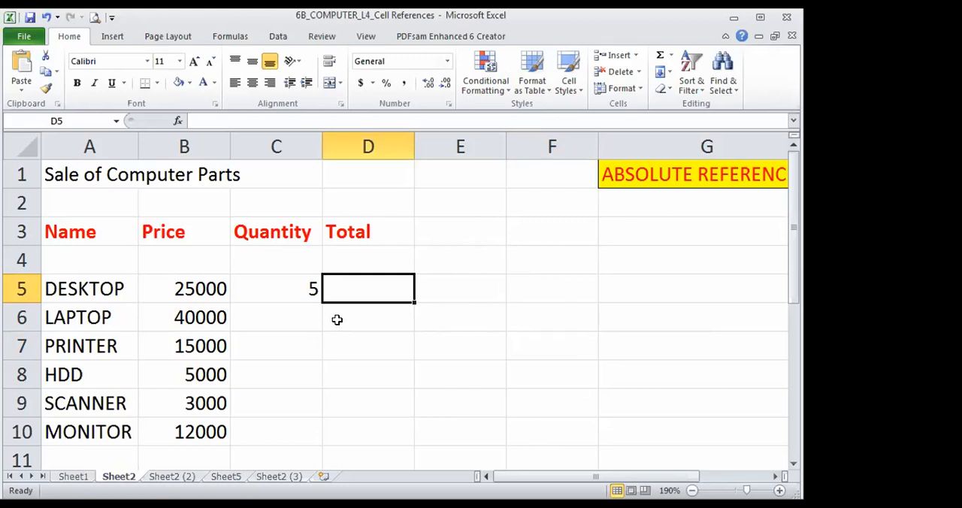
pyautogui.click(306, 292)
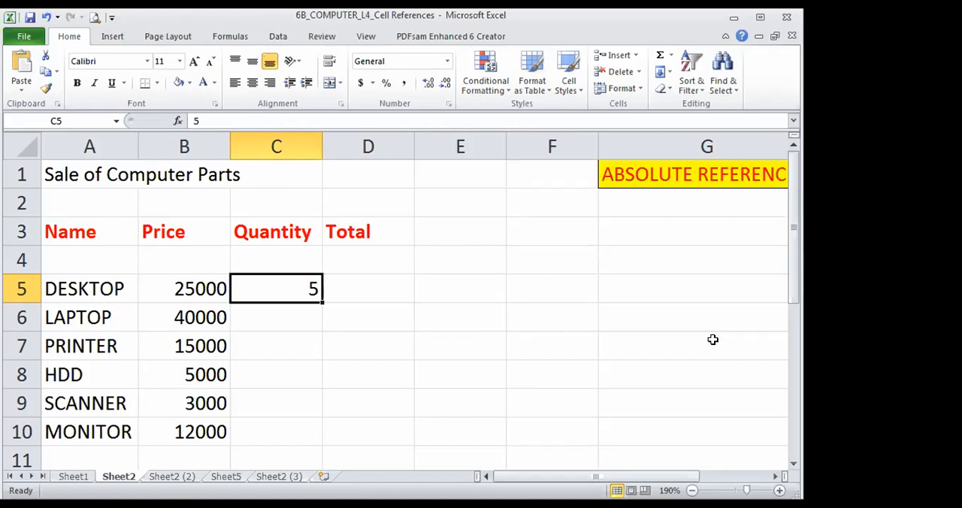
pyautogui.click(376, 285)
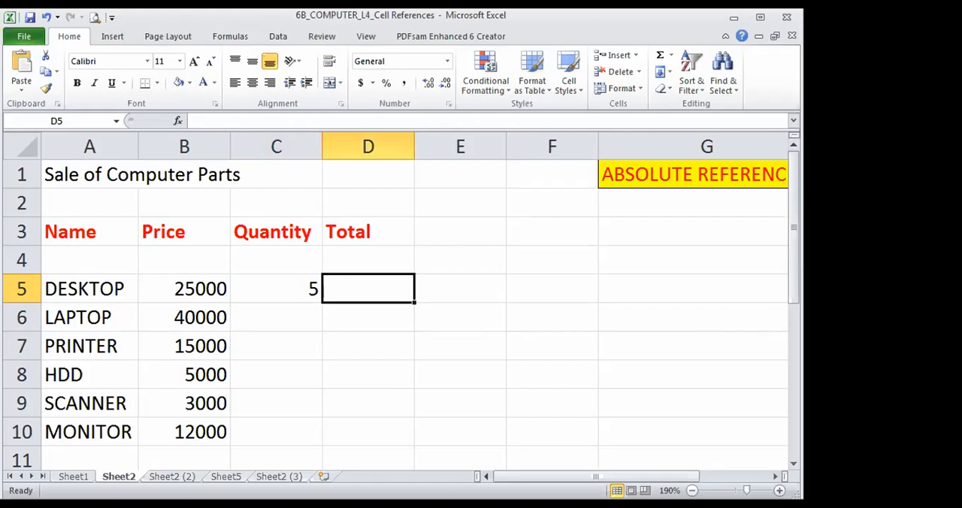
pyautogui.write('=')
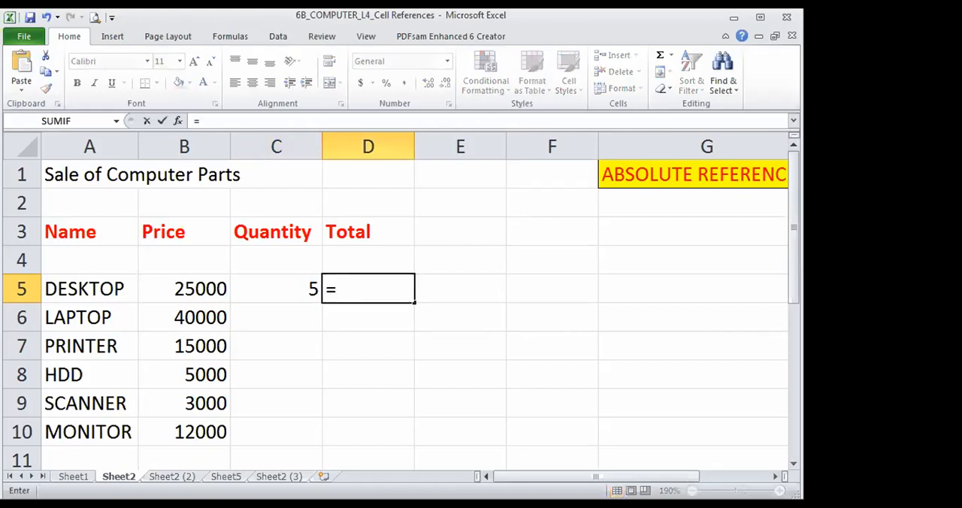
pyautogui.write('(b5')
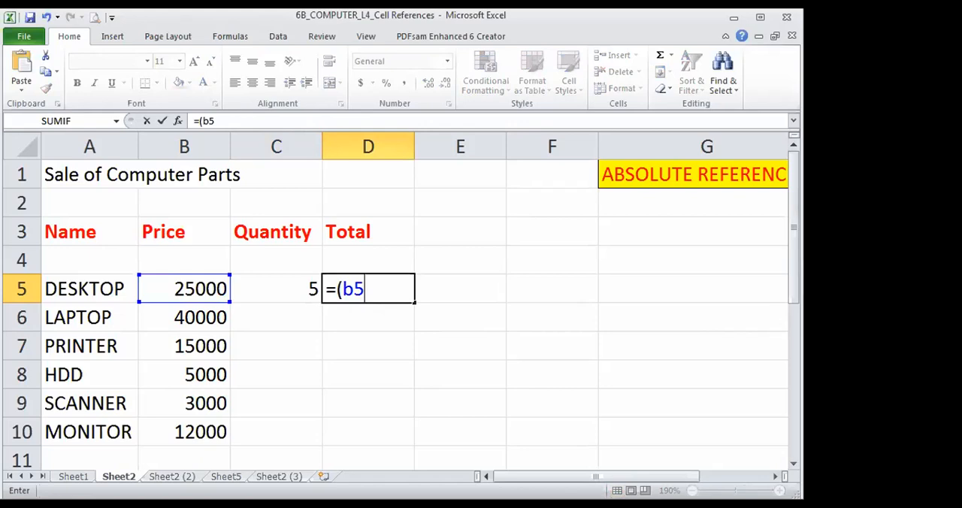
pyautogui.write('*')
pyautogui.write('$c$')
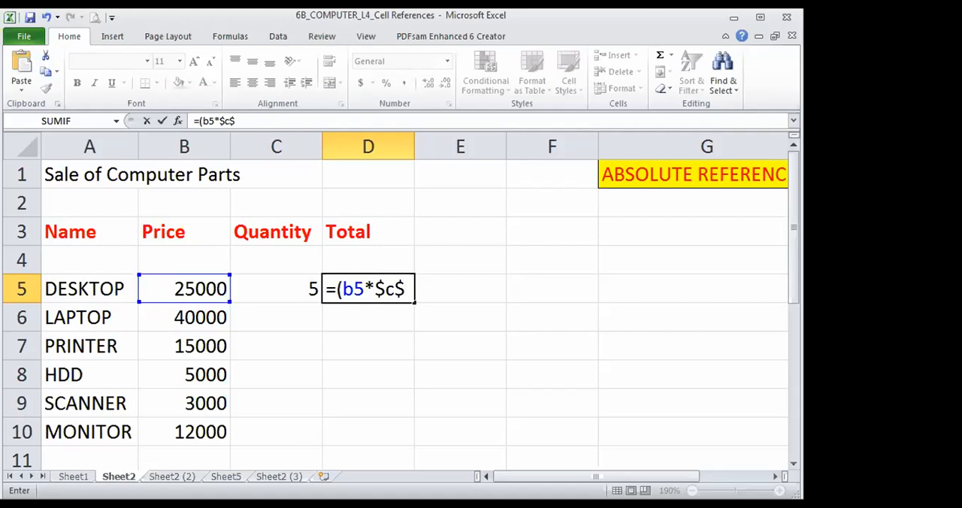
pyautogui.write('5')
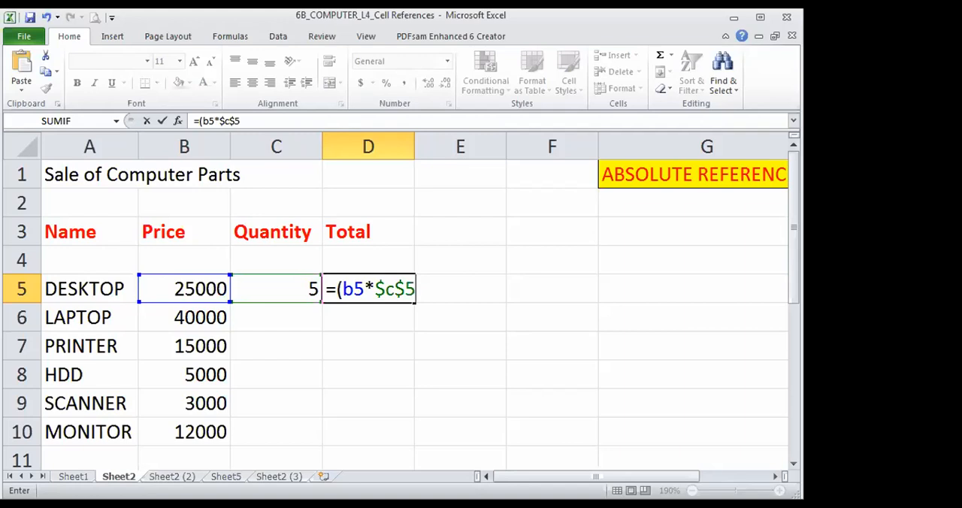
pyautogui.write(')')
pyautogui.press('Return')
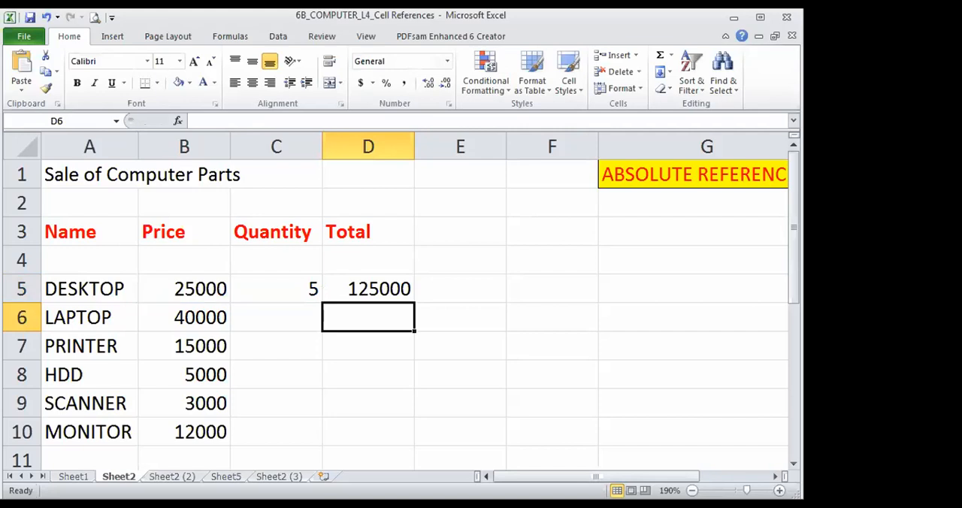
# - Copy the absolute-reference formula from D5 down to D10
pyautogui.click(364, 295)
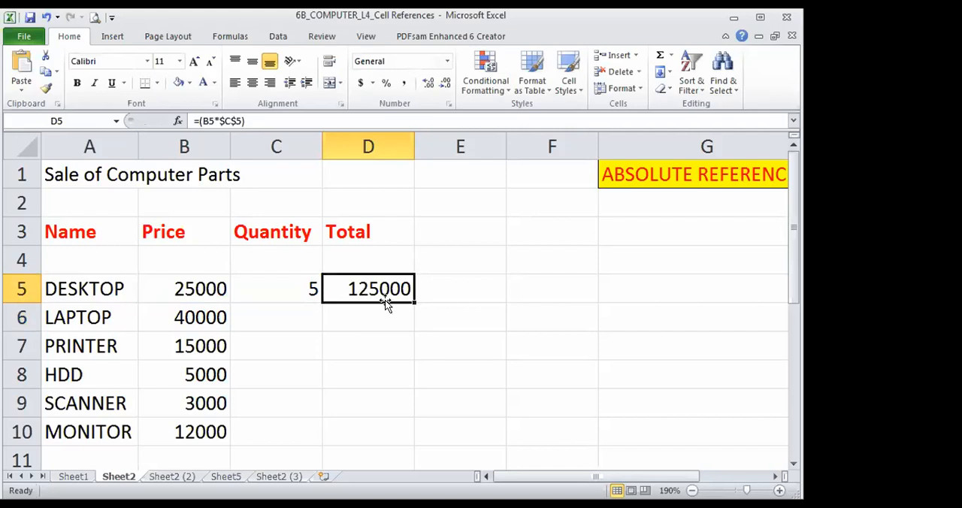
pyautogui.moveTo(413, 302); pyautogui.dragTo(403, 435)
pyautogui.click(469, 352)
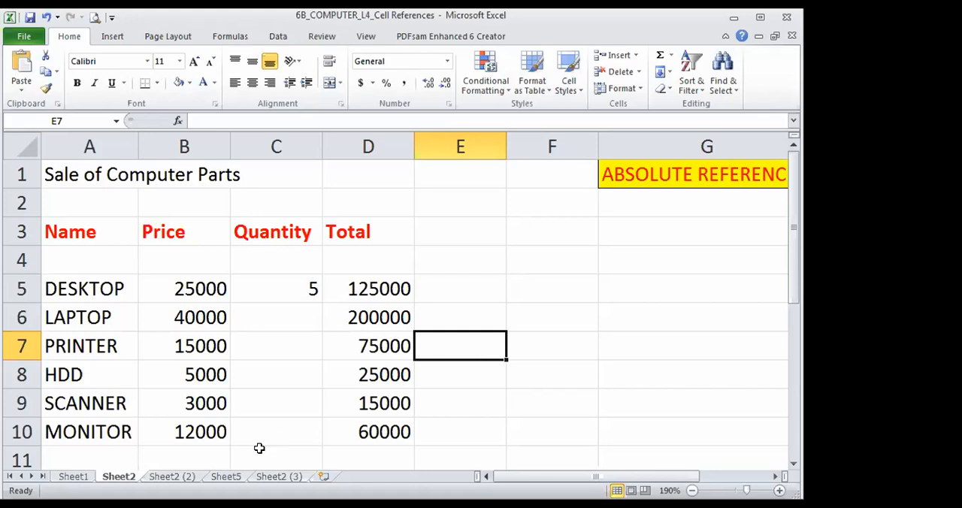
# - Switch to Sheet2 (2) with the MIXED REFERENCES example and clear the totals in D5:D10
pyautogui.click(165, 481)
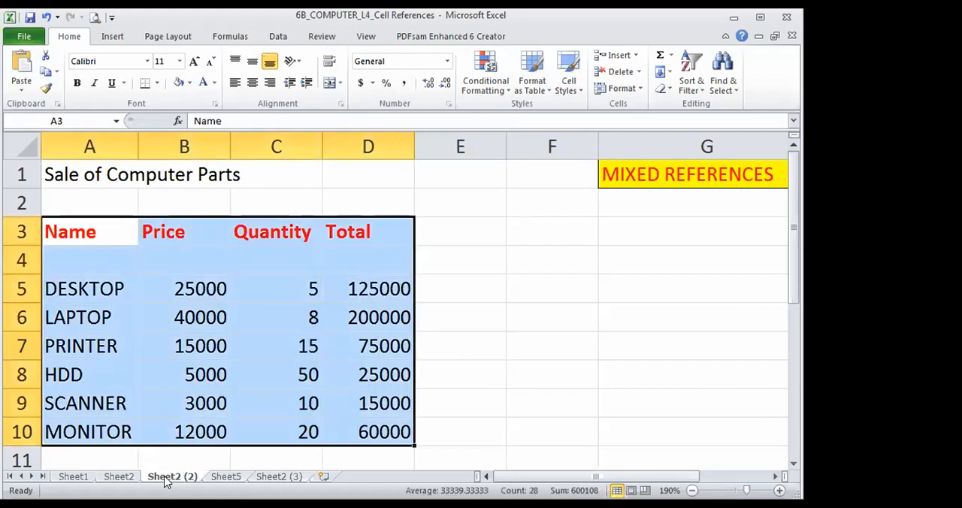
pyautogui.click(516, 394)
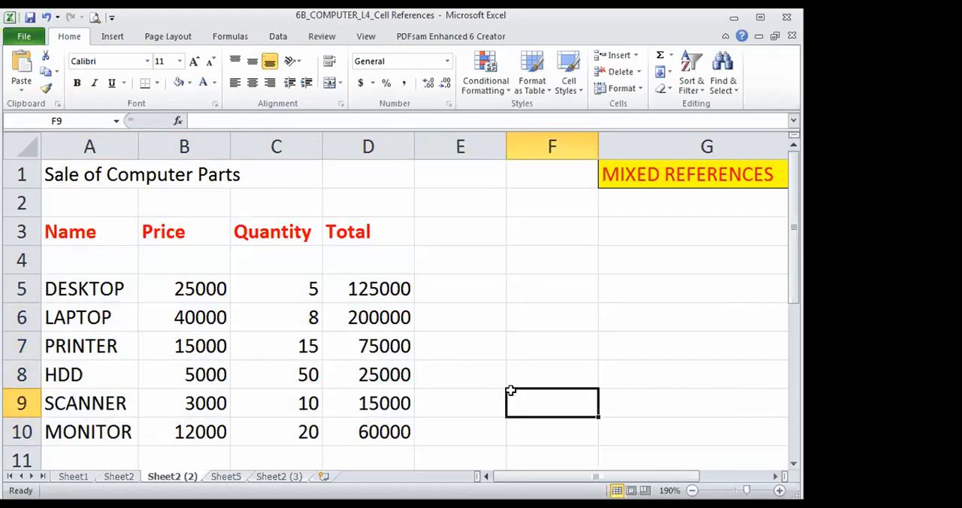
pyautogui.moveTo(395, 296); pyautogui.dragTo(395, 429)
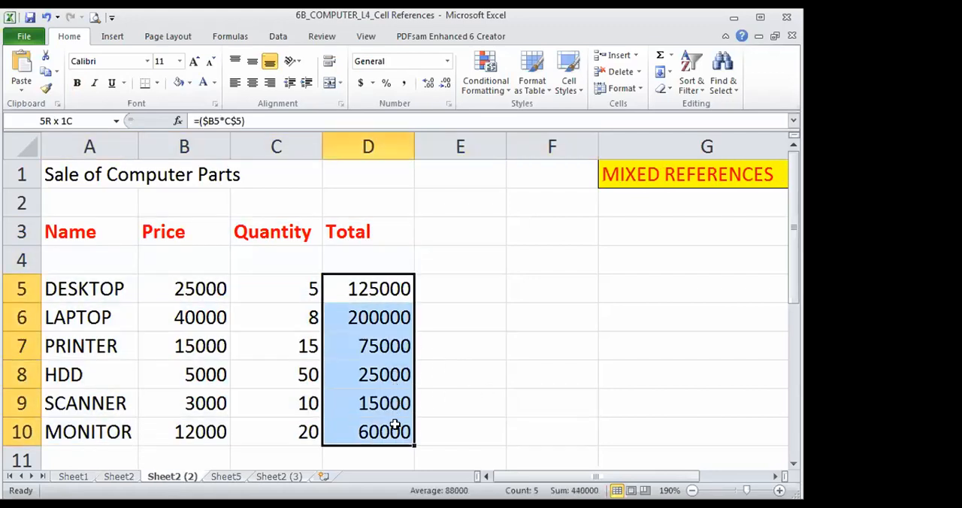
pyautogui.press('Delete')
pyautogui.click(533, 337)
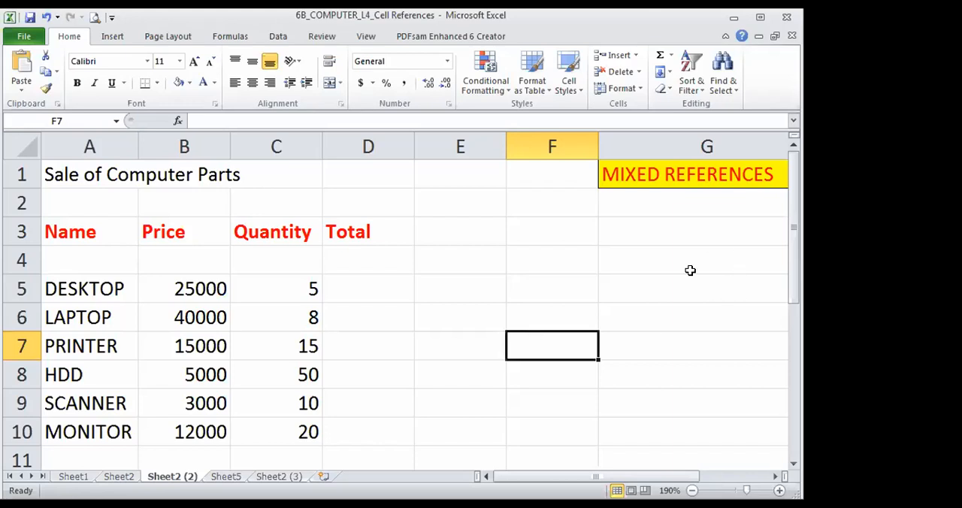
# - Enter the mixed-reference formula =($B5*C$5) as the DESKTOP total in D5
pyautogui.click(380, 284)
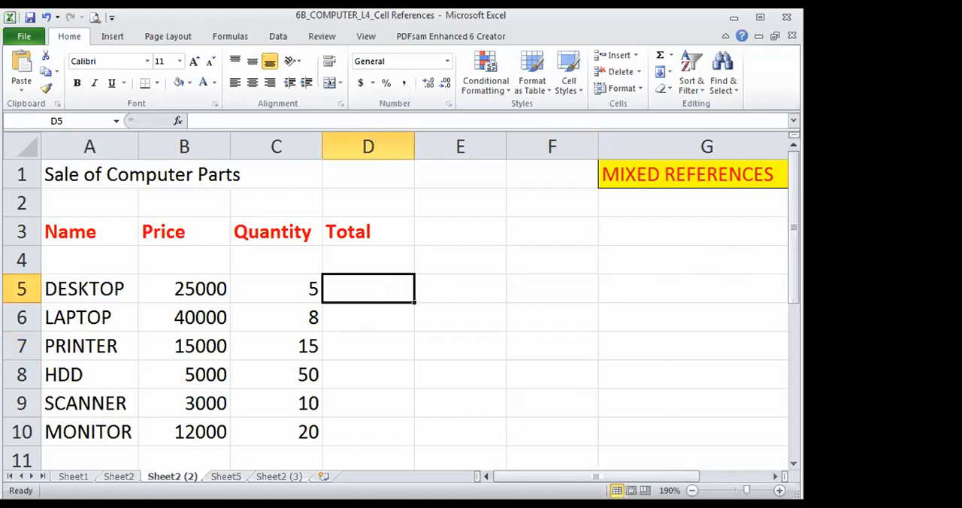
pyautogui.write('=(')
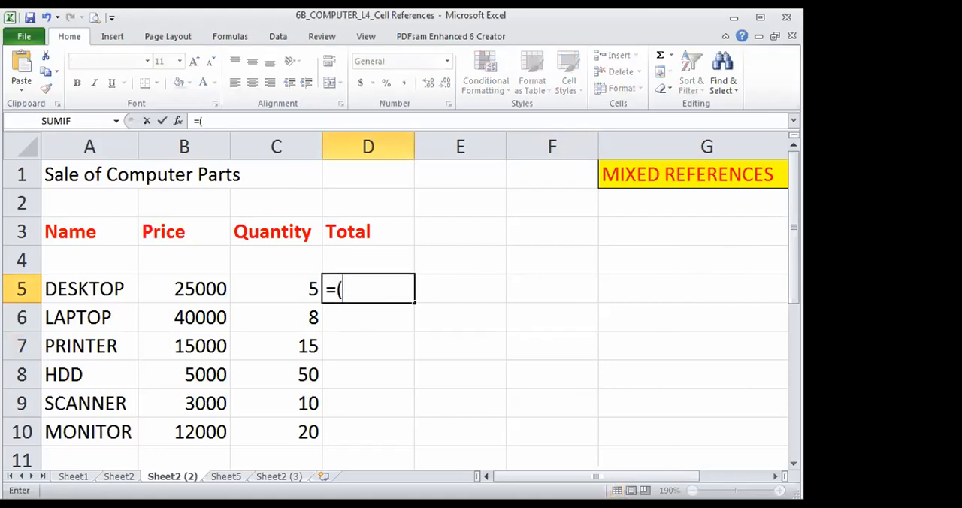
pyautogui.write('#')
pyautogui.press('BackSpace')
pyautogui.write('$b5')
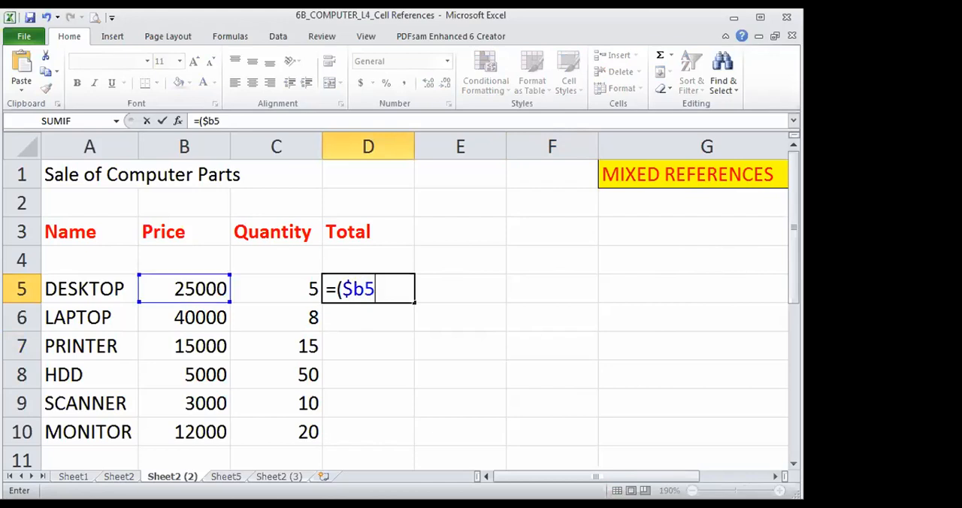
pyautogui.write('*c')
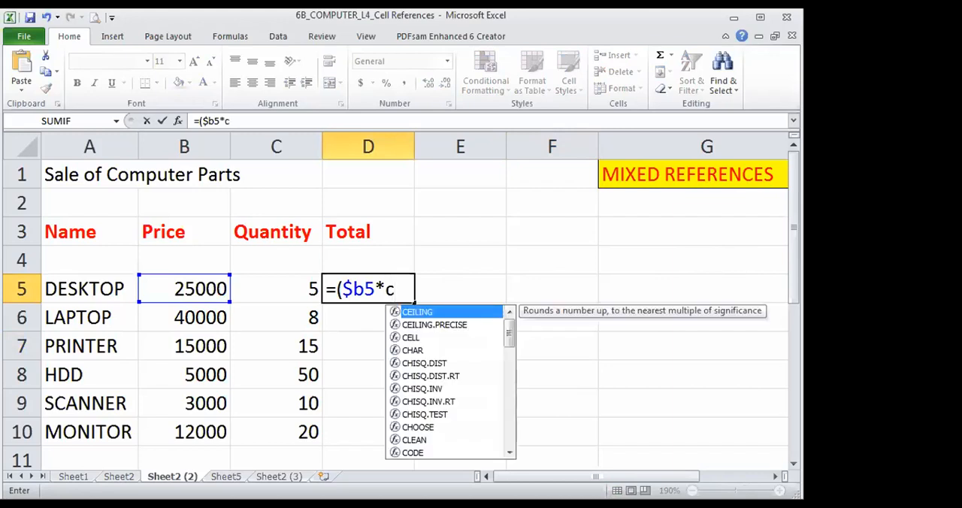
pyautogui.write('$5')
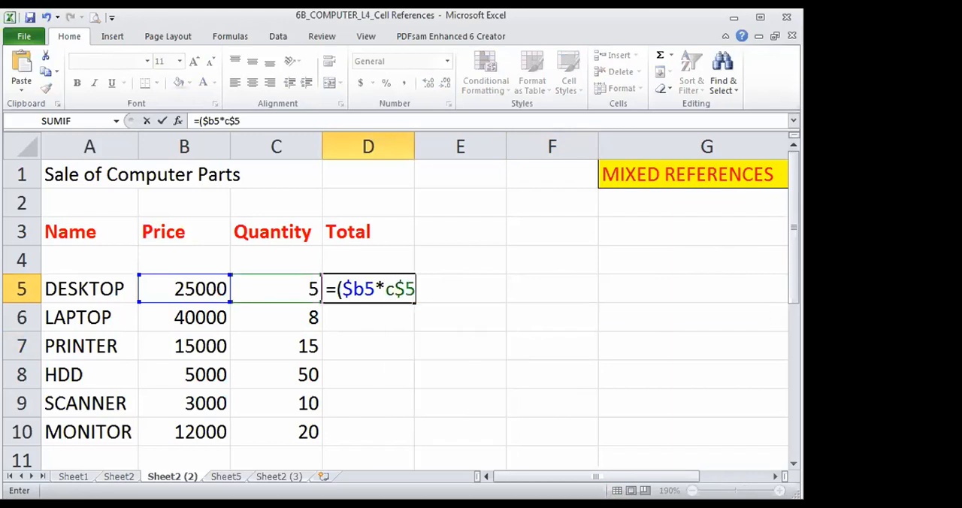
pyautogui.write(')')
pyautogui.press('Return')
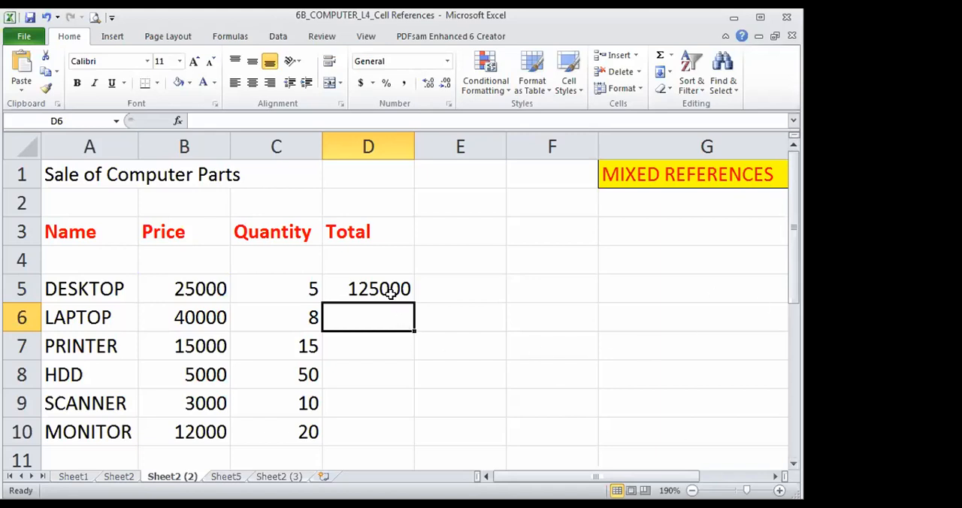
# - Fill the mixed-reference formula from D5 down to D10
pyautogui.click(389, 291)
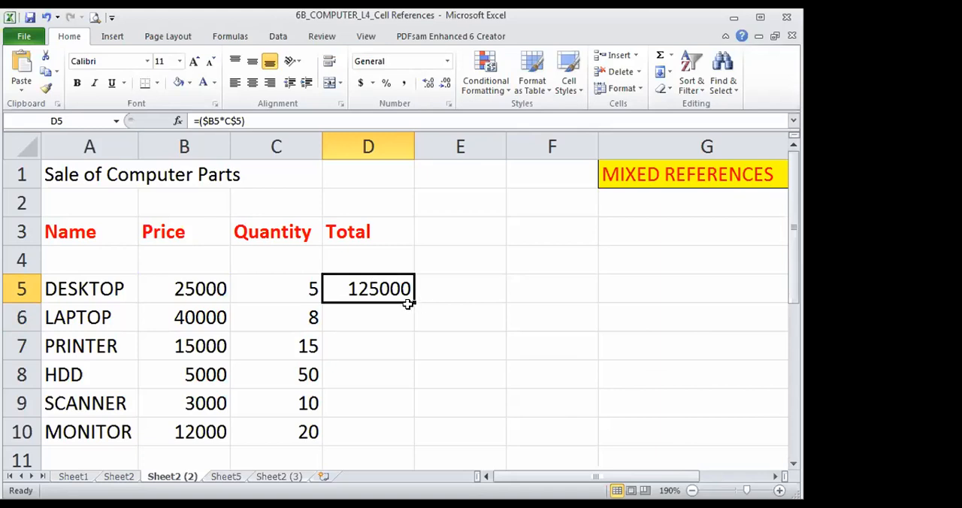
pyautogui.moveTo(414, 302); pyautogui.dragTo(418, 439)
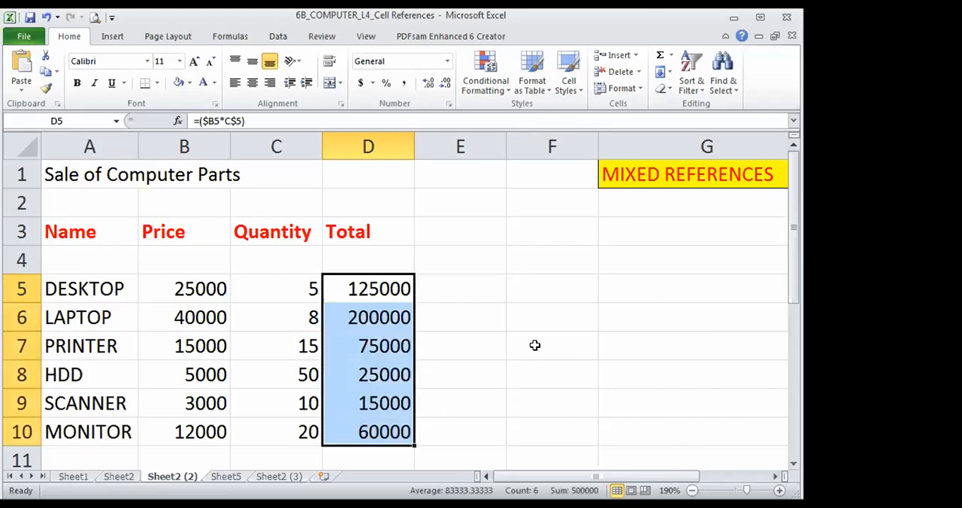
pyautogui.click(480, 283)
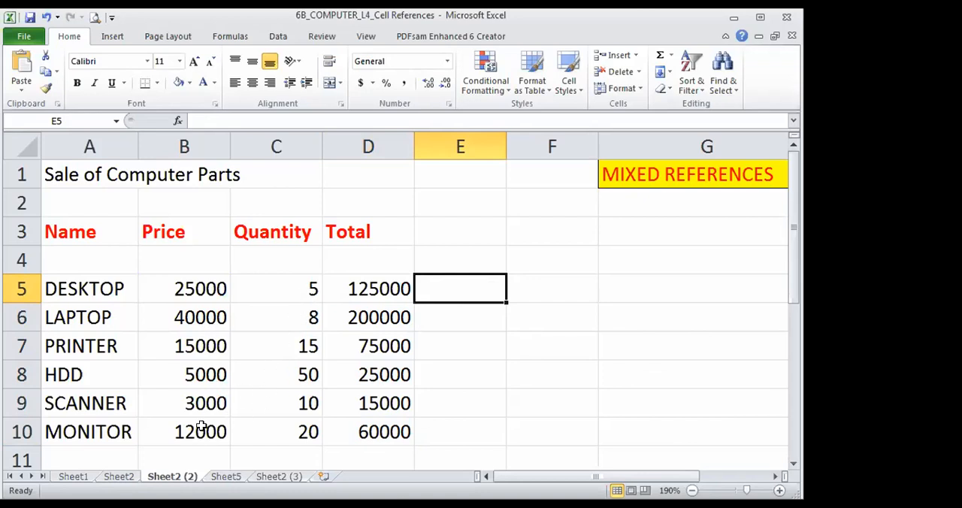
# - Color the quantities in C6:C10, from LAPTOP to MONITOR, with the standard red font
pyautogui.moveTo(283, 309); pyautogui.dragTo(285, 431)
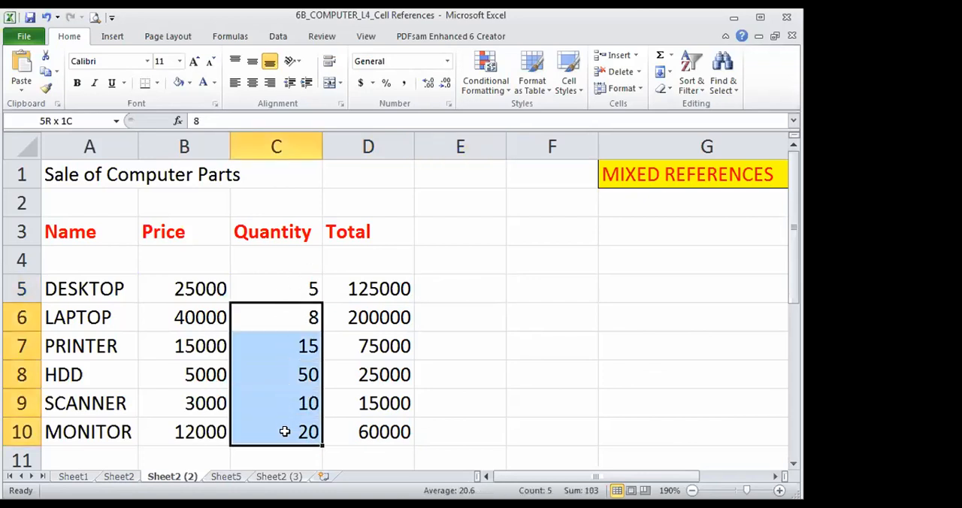
pyautogui.click(214, 84)
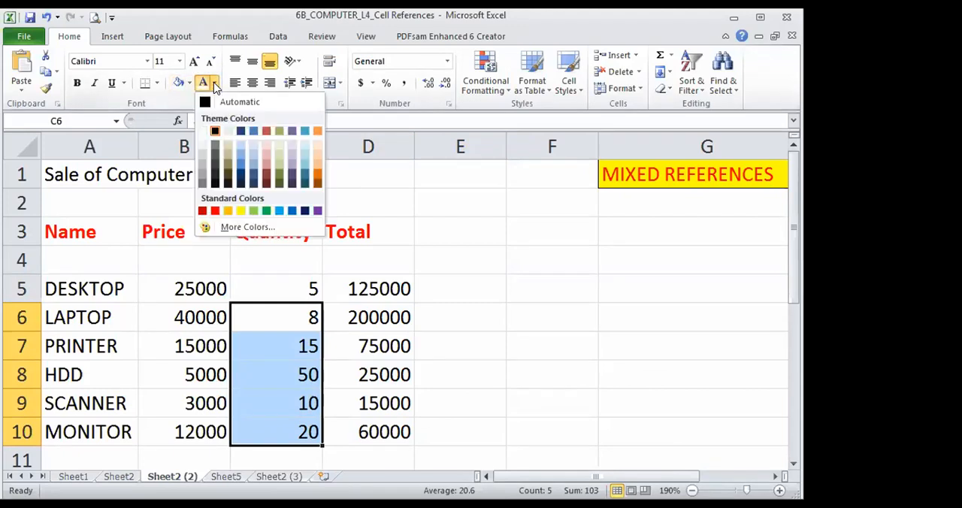
pyautogui.click(215, 211)
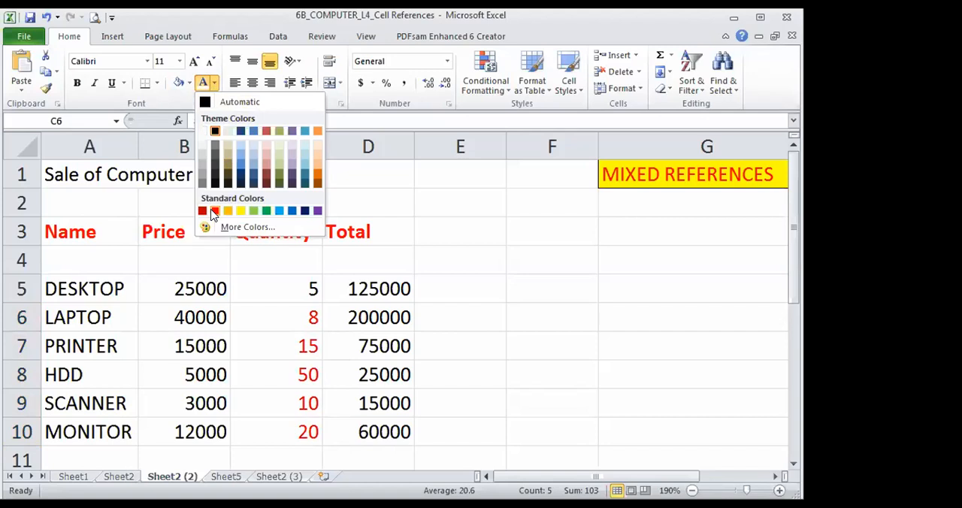
pyautogui.click(605, 318)
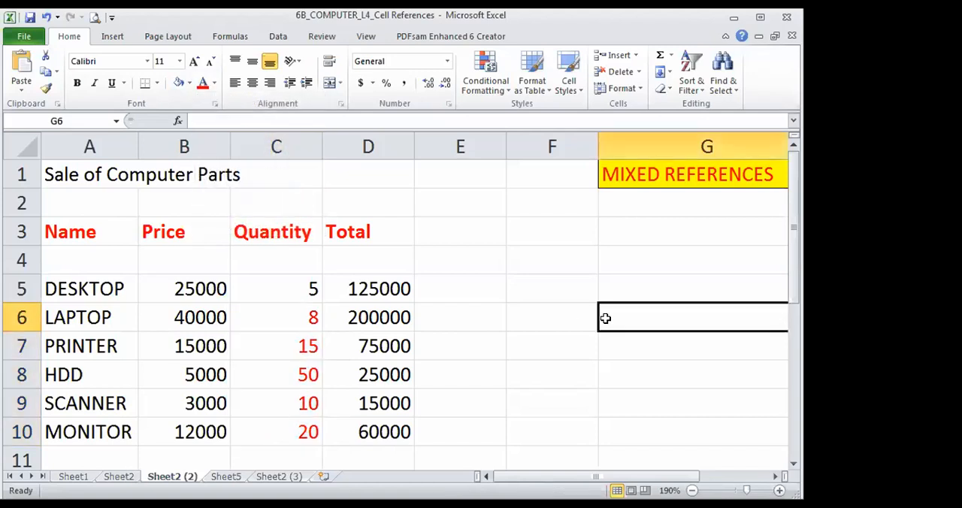